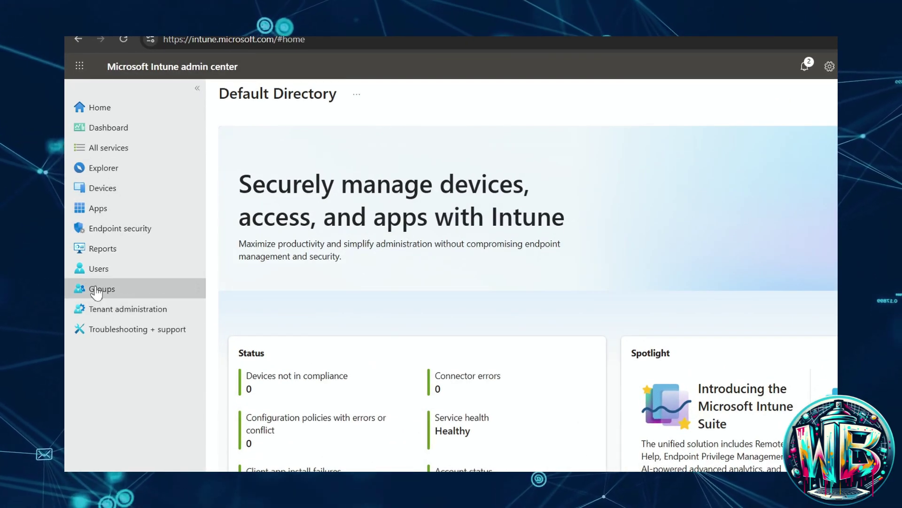
- Open the Account protection policies under Endpoint security
{"action": "left_click", "coordinate": [104, 226]}
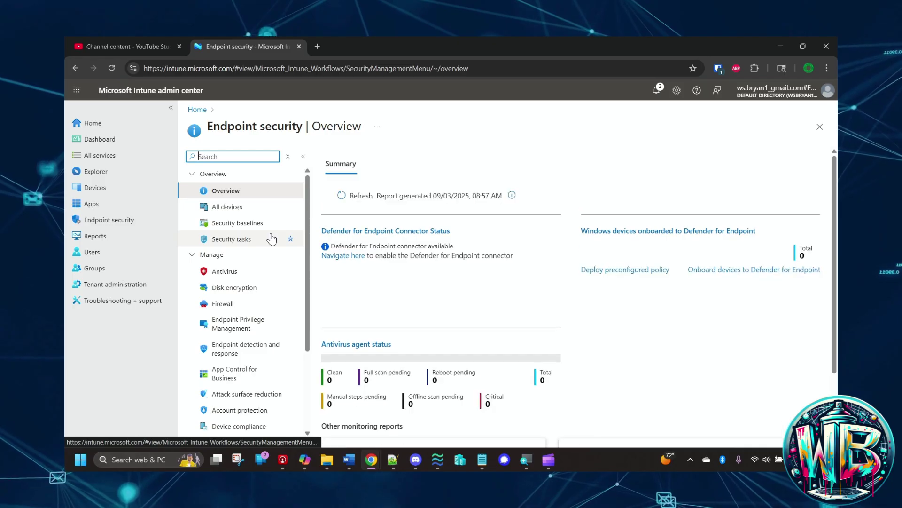
{"action": "scroll", "coordinate": [273, 264], "scroll_direction": "down", "scroll_amount": 3}
{"action": "scroll", "coordinate": [237, 294], "scroll_direction": "up", "scroll_amount": 3}
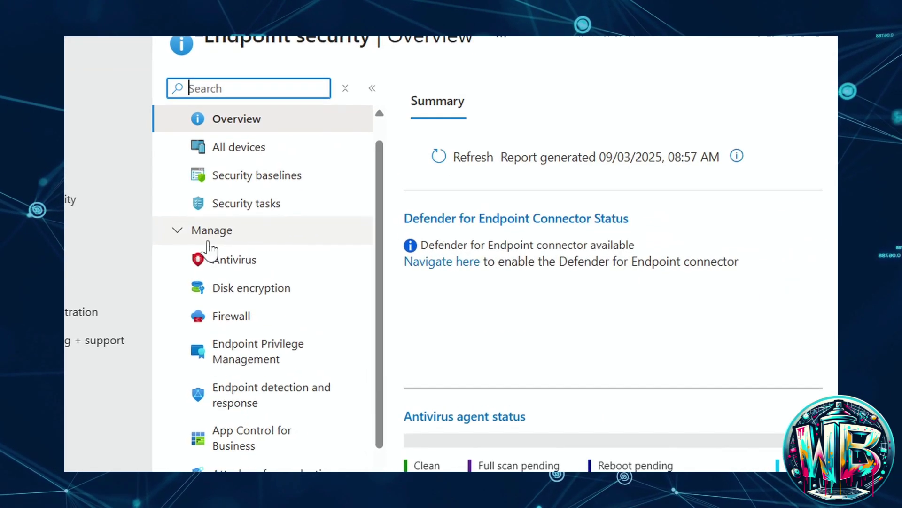
{"action": "scroll", "coordinate": [210, 249], "scroll_direction": "down", "scroll_amount": 4}
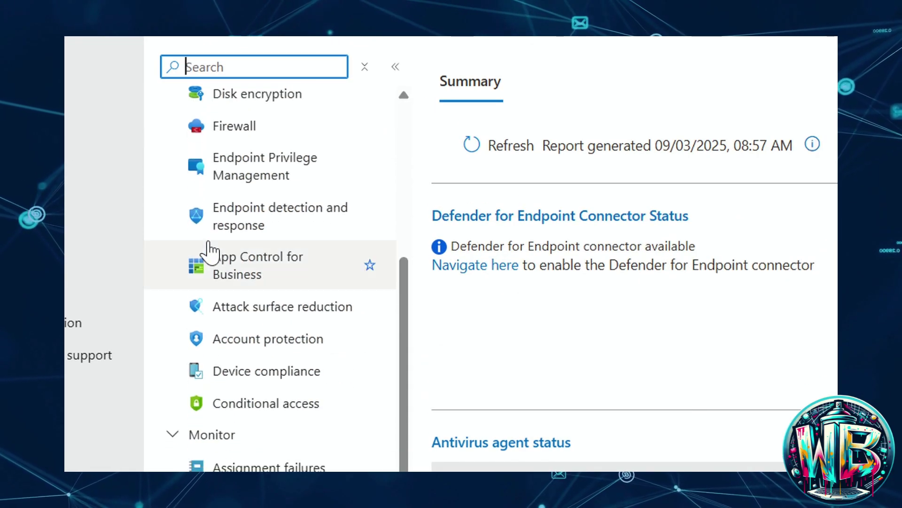
{"action": "left_click", "coordinate": [277, 347]}
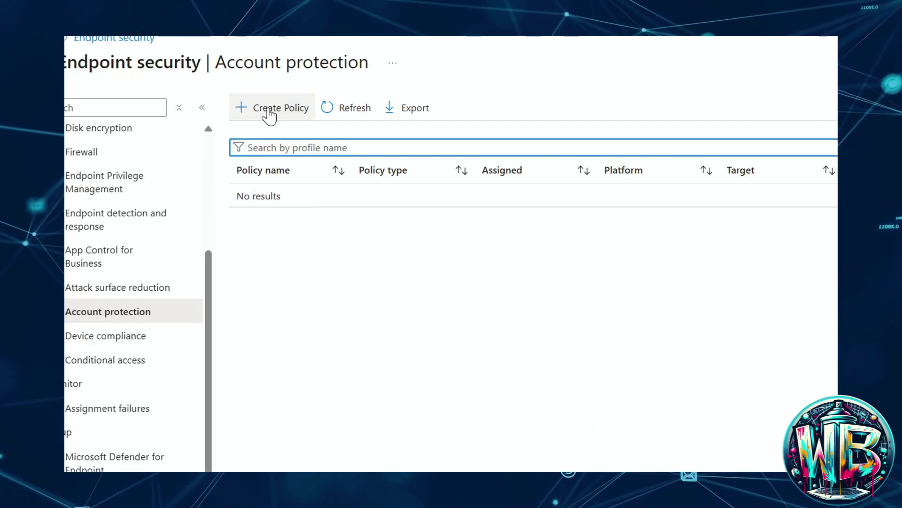
- Start a new policy for the Windows platform using the Account Protection profile
{"action": "left_click", "coordinate": [269, 113]}
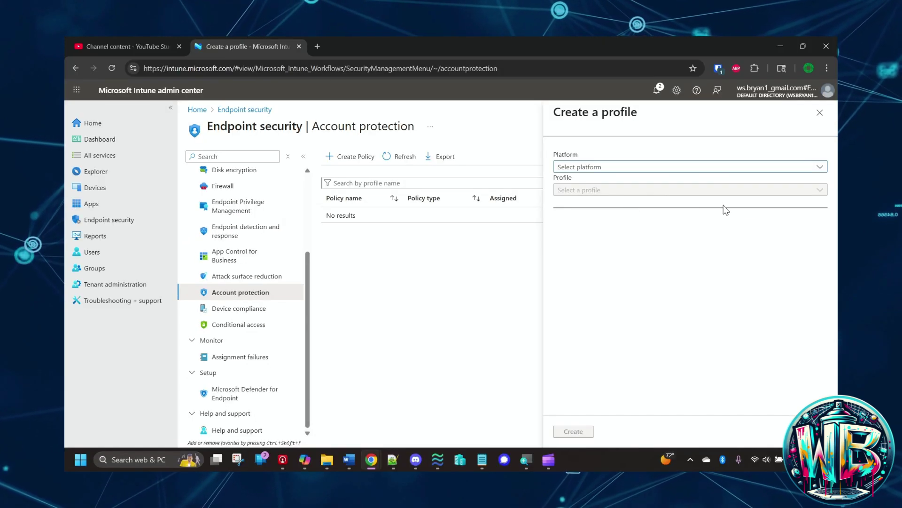
{"action": "left_click", "coordinate": [820, 167]}
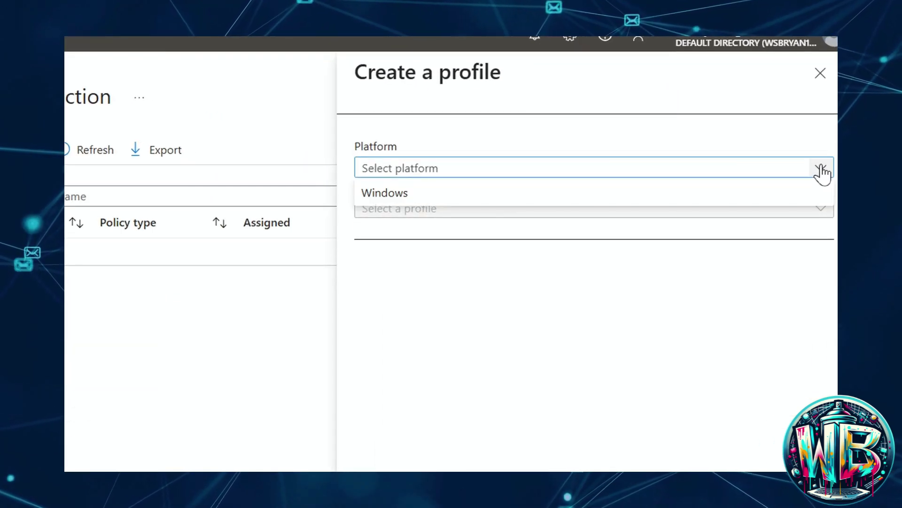
{"action": "left_click", "coordinate": [370, 196]}
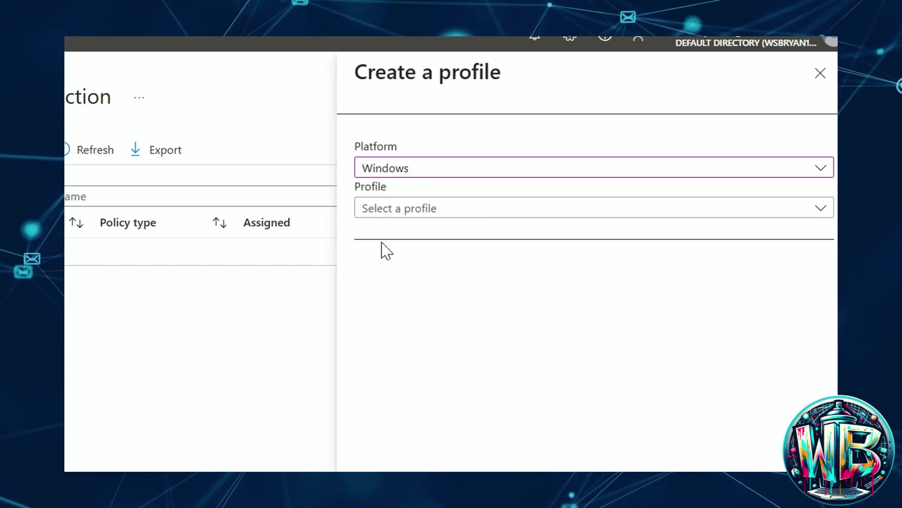
{"action": "left_click", "coordinate": [383, 214]}
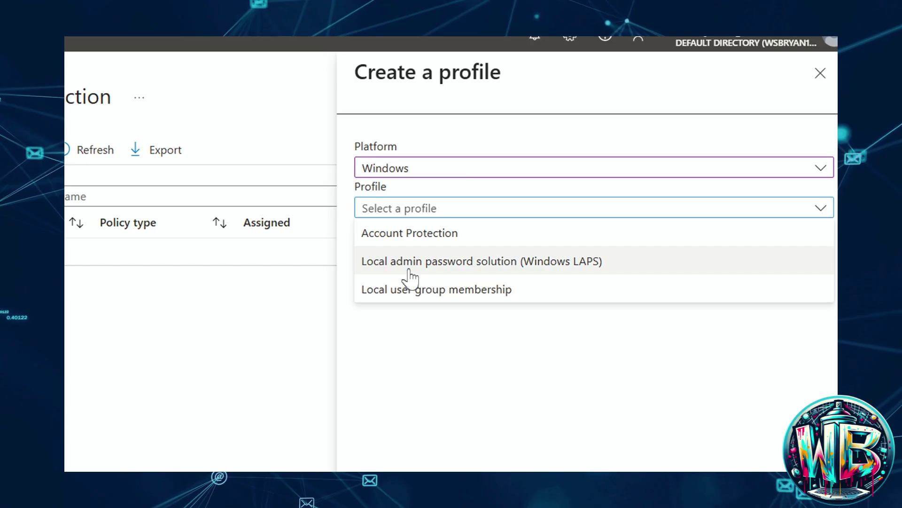
{"action": "left_click", "coordinate": [393, 241]}
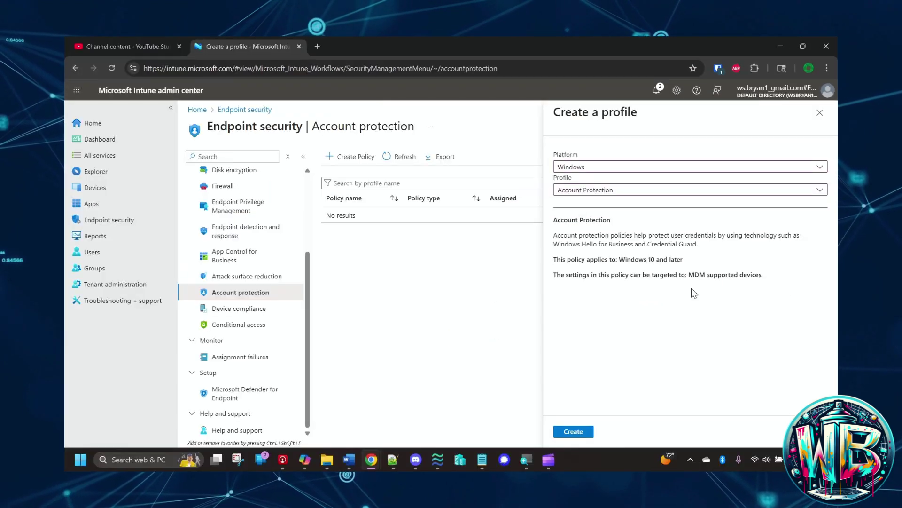
{"action": "left_click", "coordinate": [574, 431]}
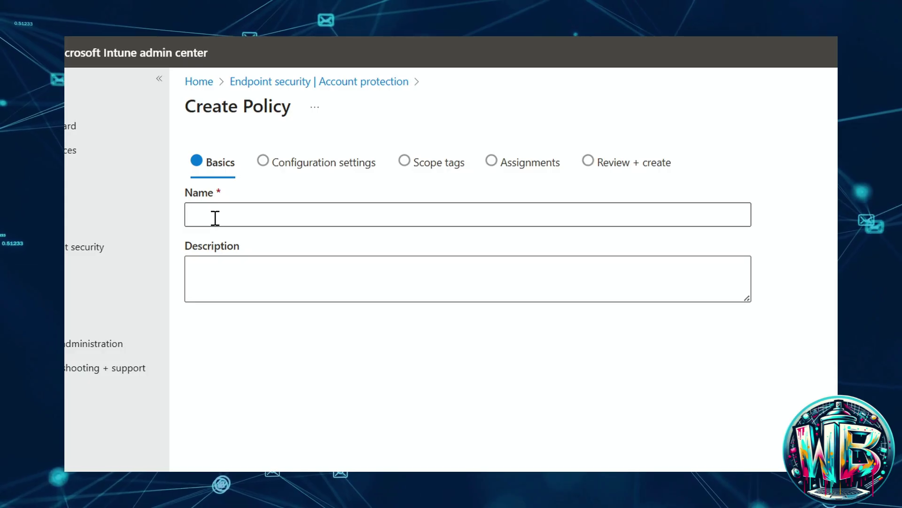
- Name the policy East-US-AccProtect-01 and continue to the configuration settings
{"action": "left_click", "coordinate": [215, 217]}
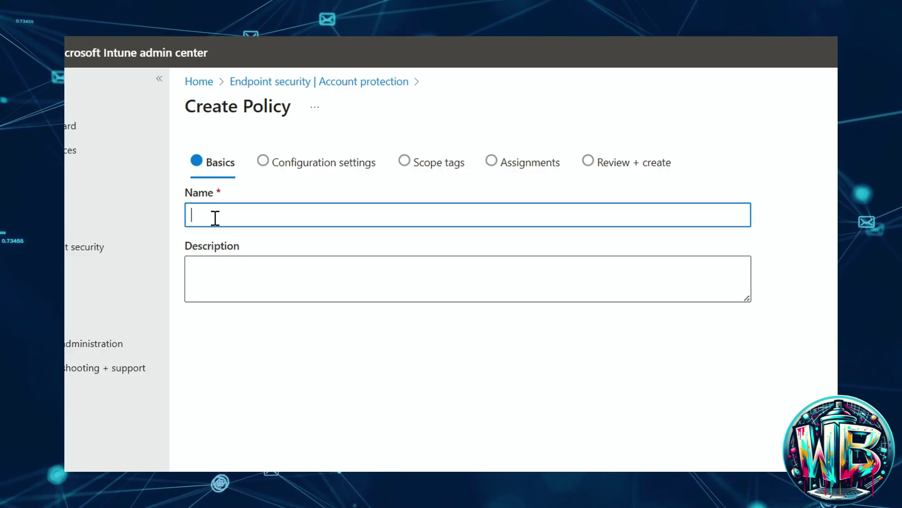
{"action": "type", "text": "East-US-Accp"}
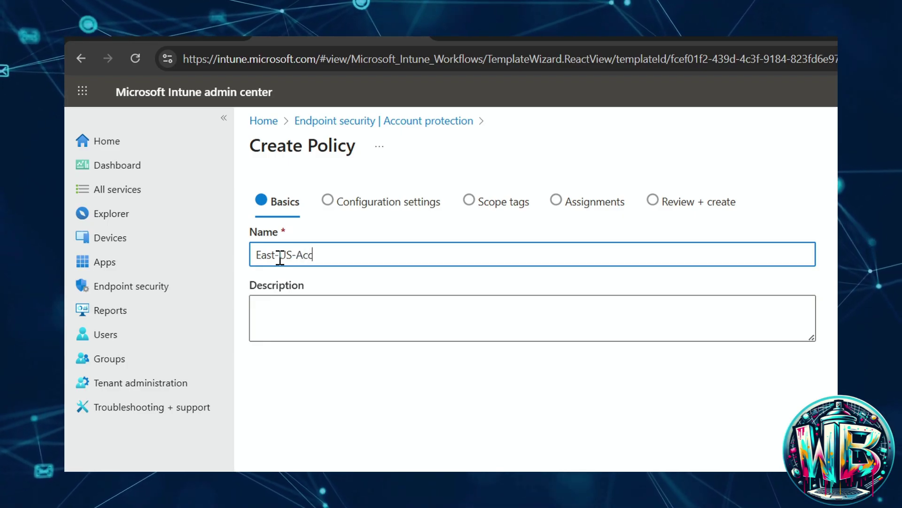
{"action": "key", "text": "BackSpace"}
{"action": "type", "text": "Pro"}
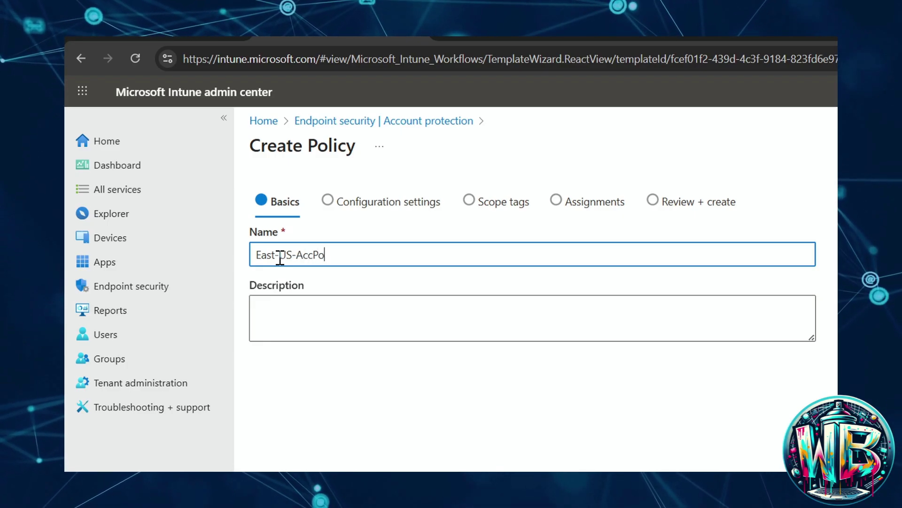
{"action": "type", "text": "tect-01"}
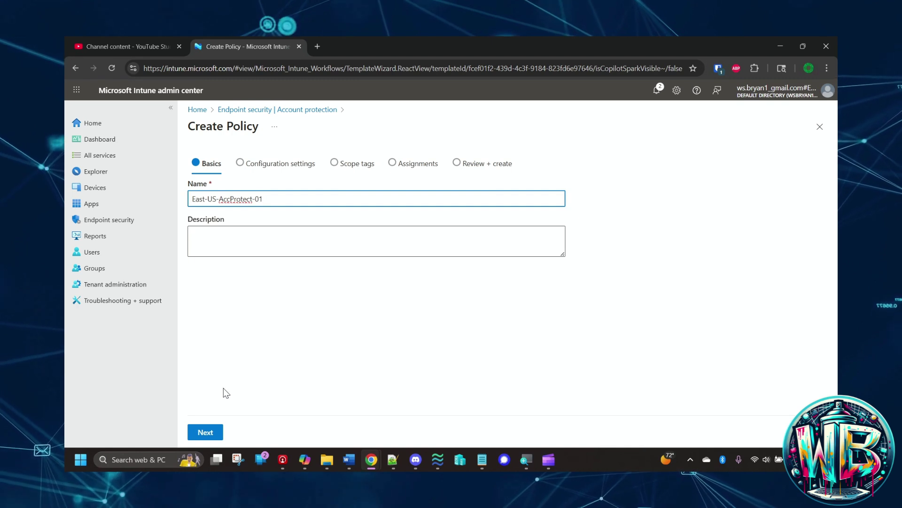
{"action": "left_click", "coordinate": [216, 432]}
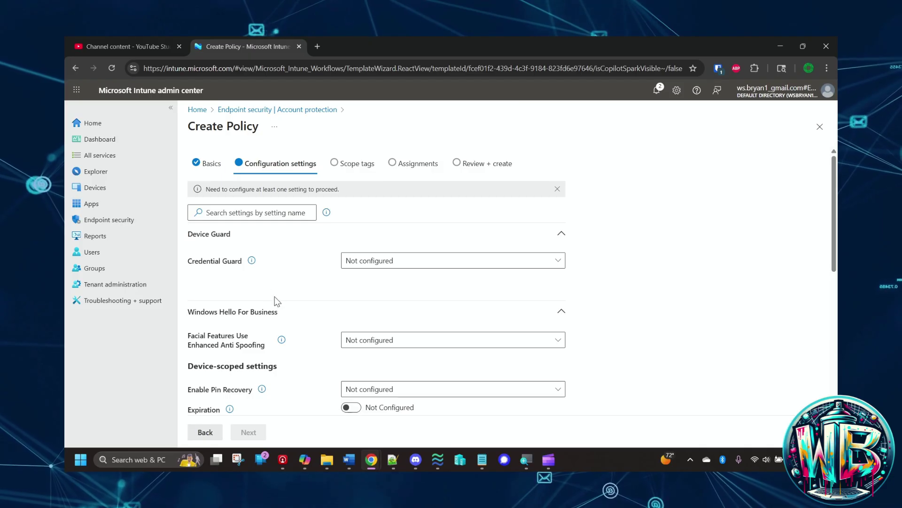
- Review the available Device Guard and Windows Hello For Business settings, including the device-scoped and user-scoped sections
{"action": "scroll", "coordinate": [276, 300], "scroll_direction": "down", "scroll_amount": 10}
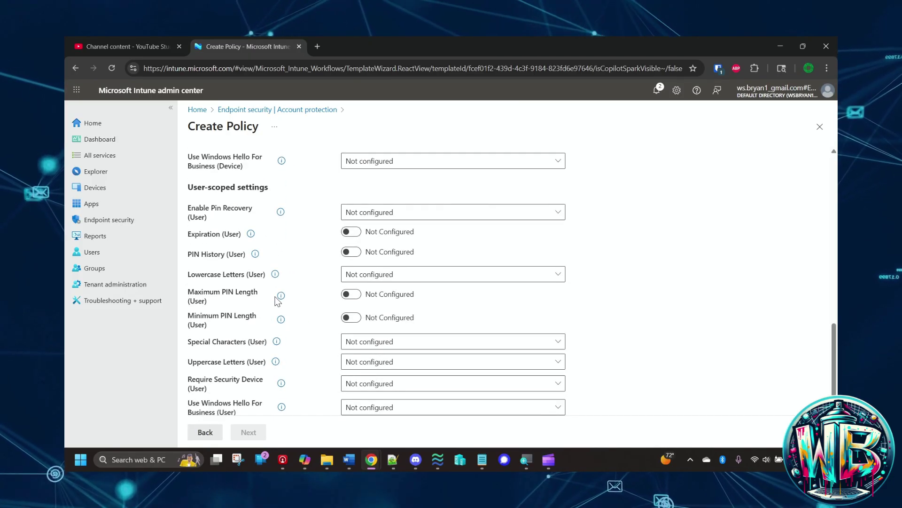
{"action": "scroll", "coordinate": [277, 301], "scroll_direction": "up", "scroll_amount": 10}
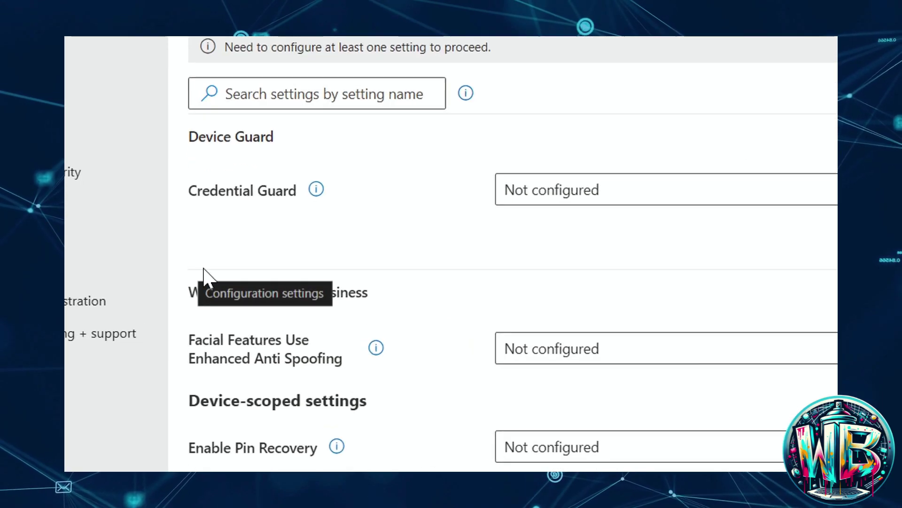
{"action": "scroll", "coordinate": [207, 278], "scroll_direction": "down", "scroll_amount": 5}
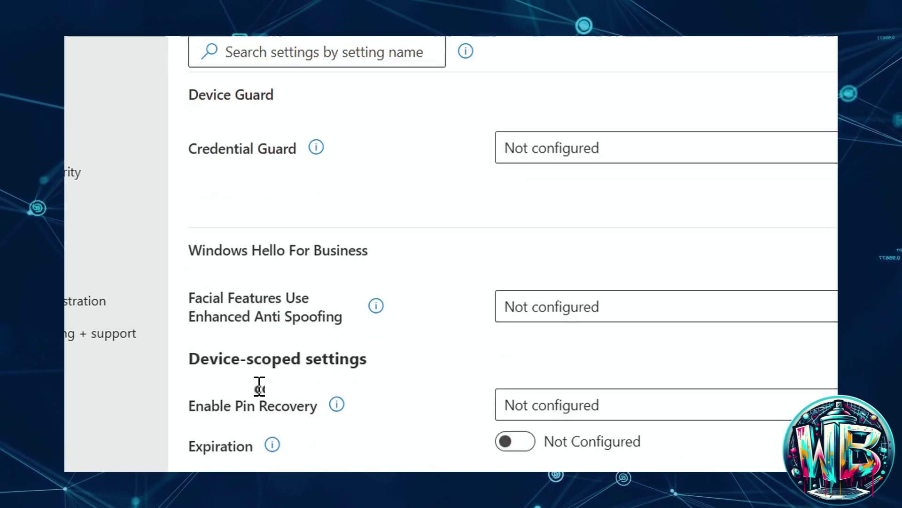
{"action": "left_click_drag", "start_coordinate": [188, 198], "coordinate": [357, 203]}
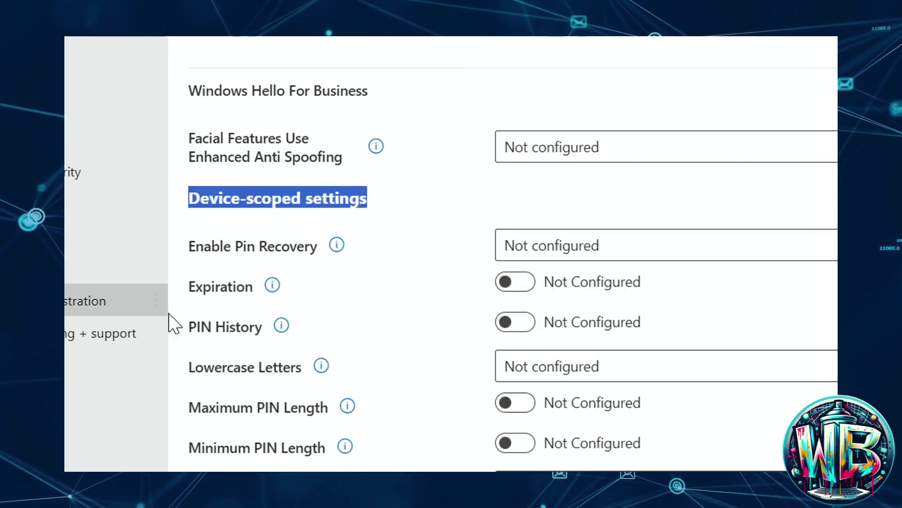
{"action": "scroll", "coordinate": [316, 331], "scroll_direction": "down", "scroll_amount": 10}
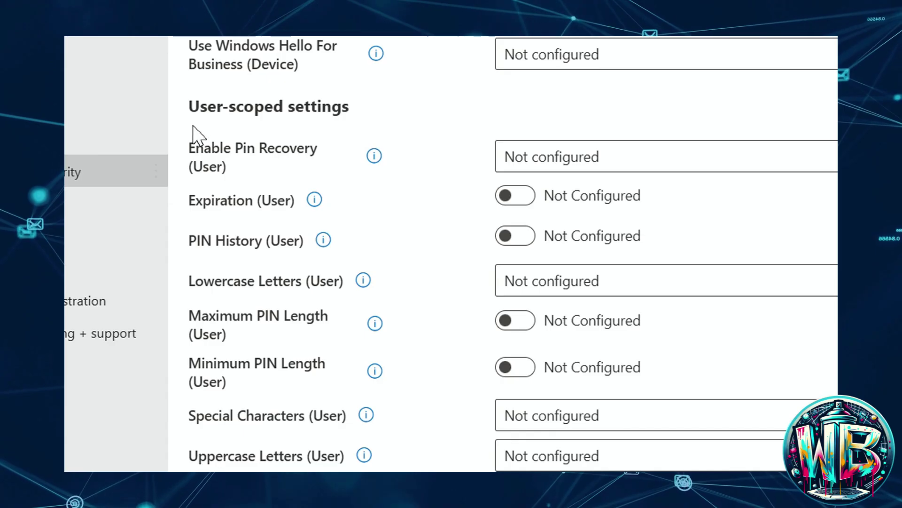
{"action": "left_click_drag", "start_coordinate": [188, 105], "coordinate": [398, 108]}
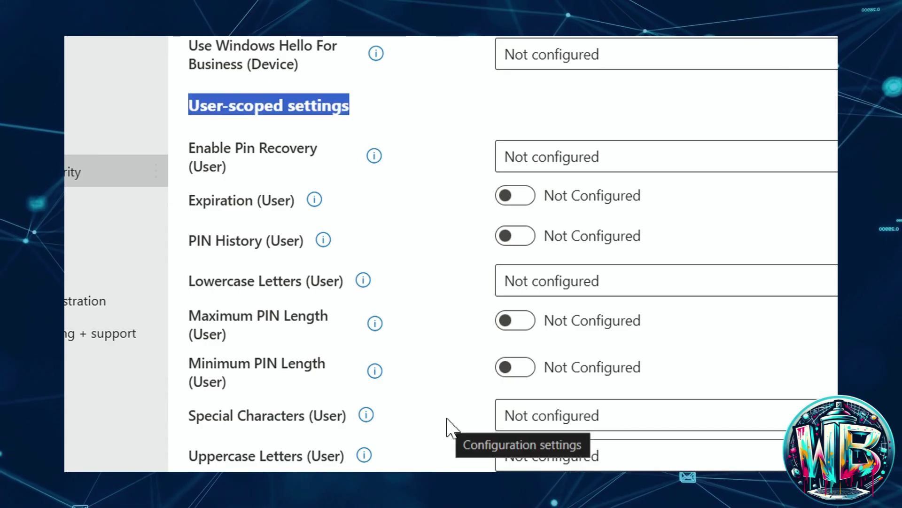
{"action": "scroll", "coordinate": [346, 203], "scroll_direction": "up", "scroll_amount": 15}
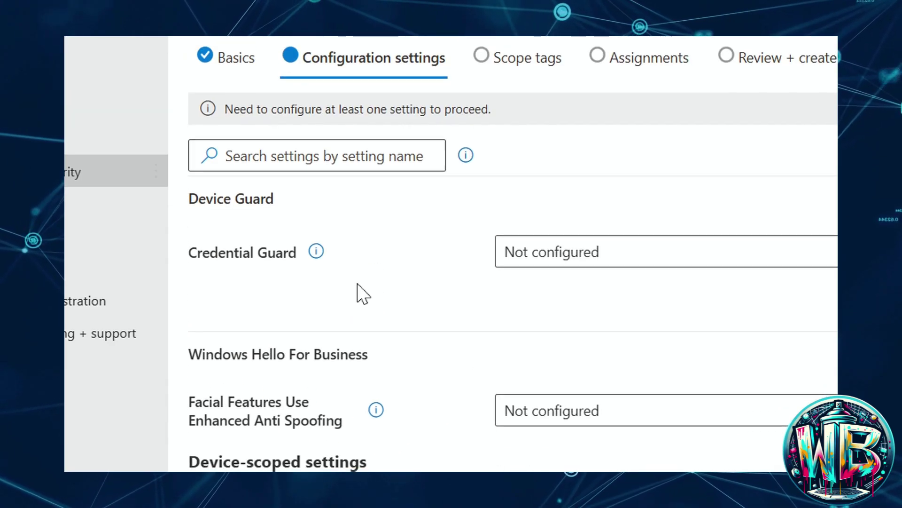
{"action": "scroll", "coordinate": [362, 310], "scroll_direction": "down", "scroll_amount": 2}
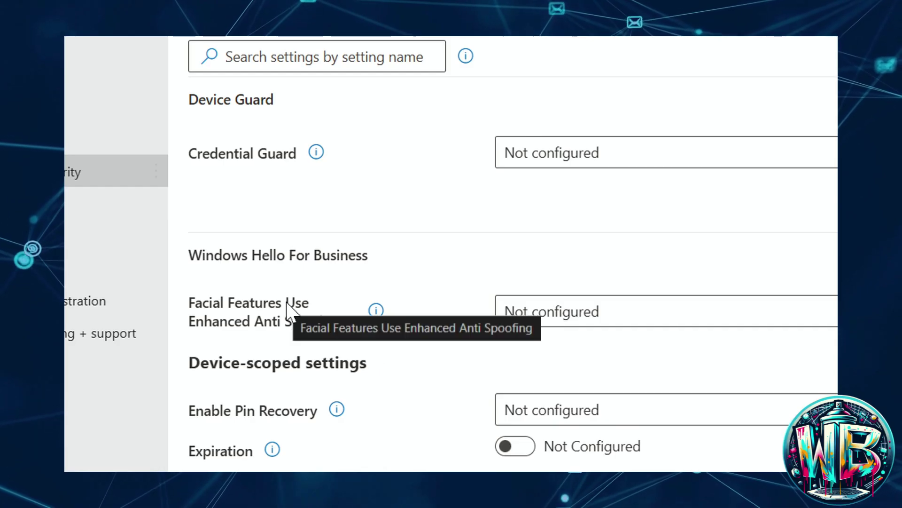
{"action": "scroll", "coordinate": [369, 65], "scroll_direction": "up", "scroll_amount": 3}
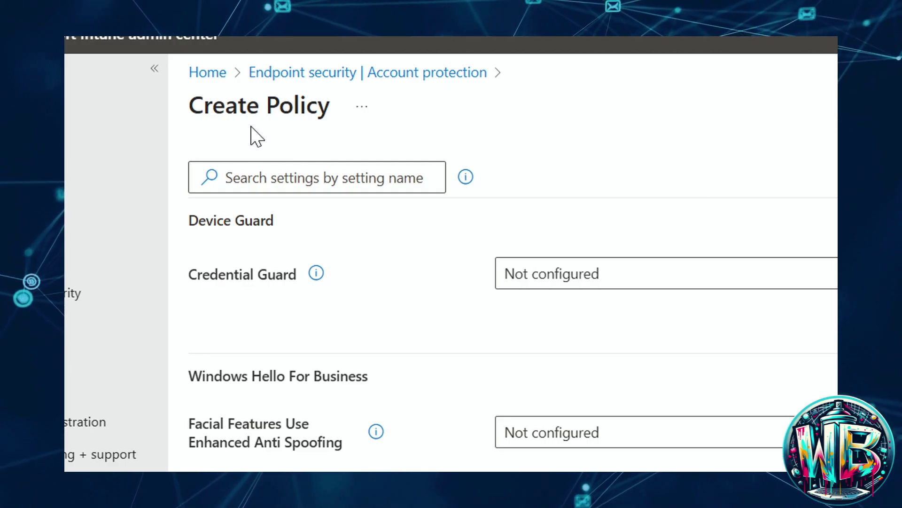
- Read the description of the Credential Guard setting and close it
{"action": "left_click", "coordinate": [317, 273]}
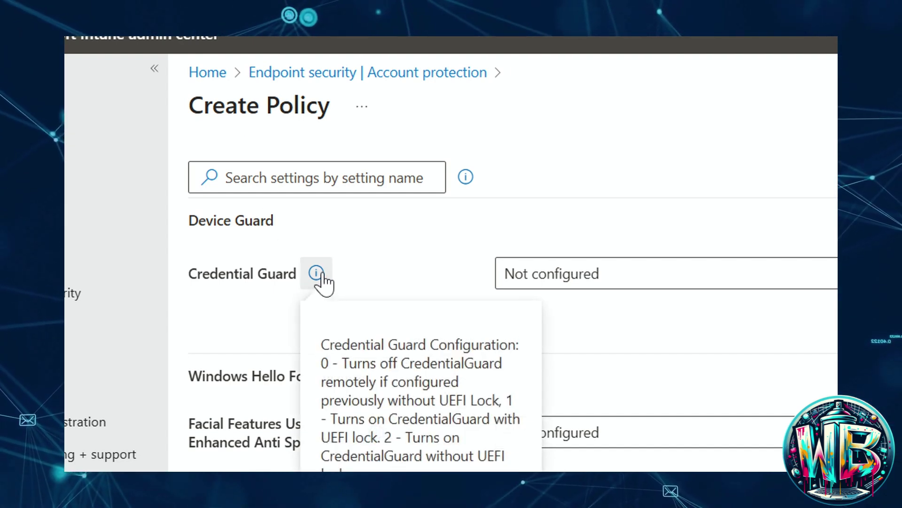
{"action": "scroll", "coordinate": [365, 452], "scroll_direction": "down", "scroll_amount": 1}
{"action": "scroll", "coordinate": [364, 452], "scroll_direction": "down", "scroll_amount": 2}
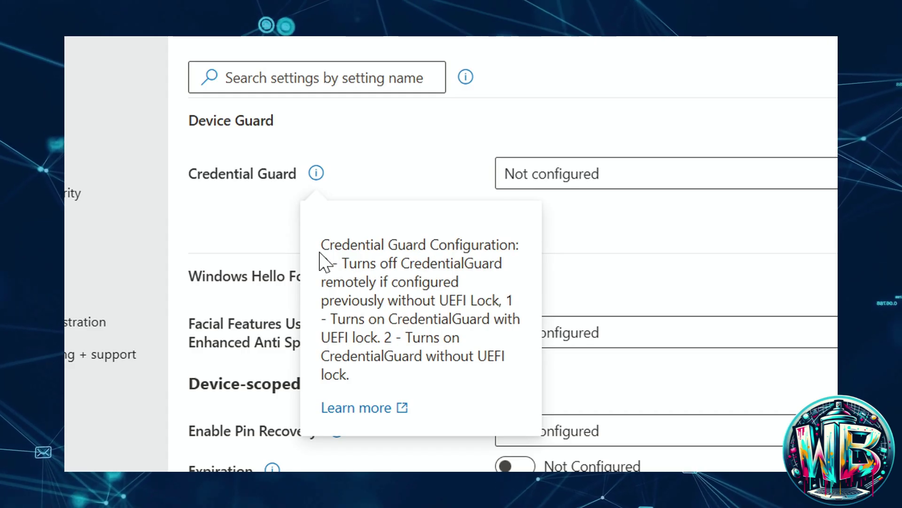
{"action": "left_click_drag", "start_coordinate": [323, 243], "coordinate": [356, 373]}
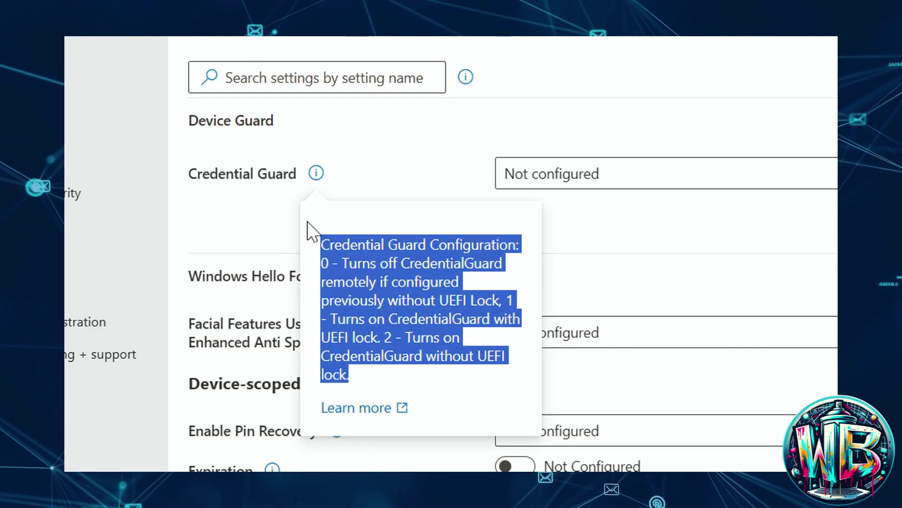
{"action": "left_click", "coordinate": [248, 224]}
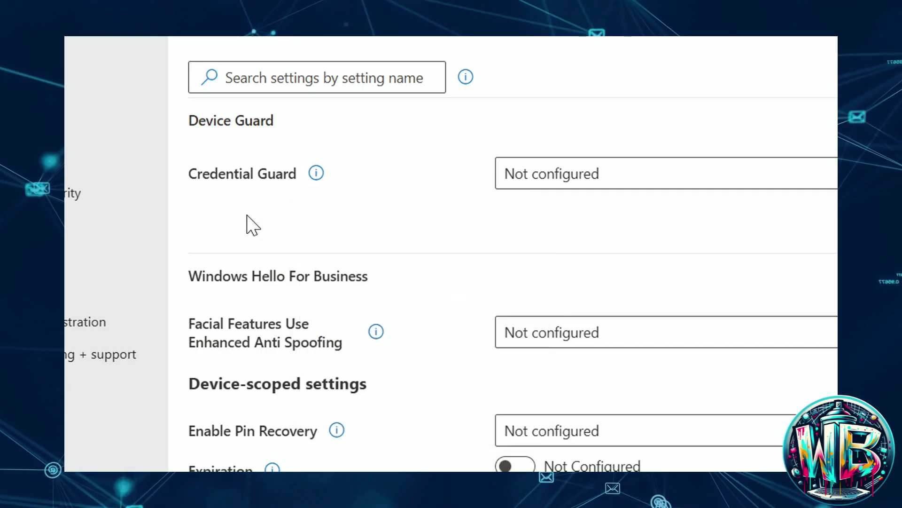
- Check the description of Facial Features Use Enhanced Anti Spoofing and set it to true
{"action": "left_click", "coordinate": [377, 332]}
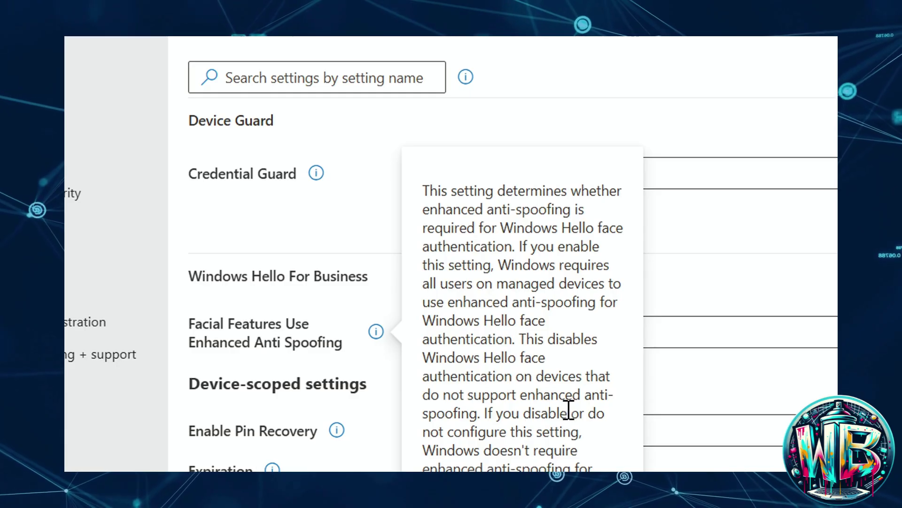
{"action": "scroll", "coordinate": [569, 409], "scroll_direction": "down", "scroll_amount": 3}
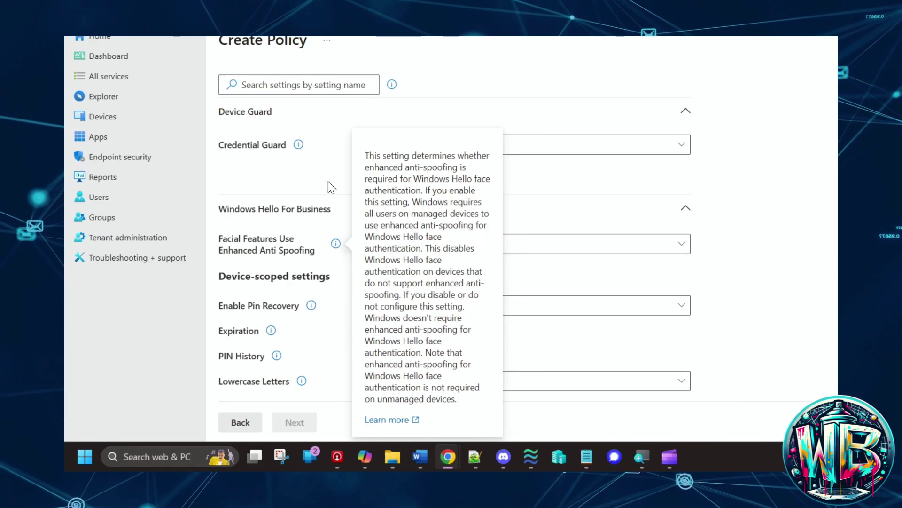
{"action": "left_click", "coordinate": [330, 187]}
{"action": "left_click", "coordinate": [549, 247]}
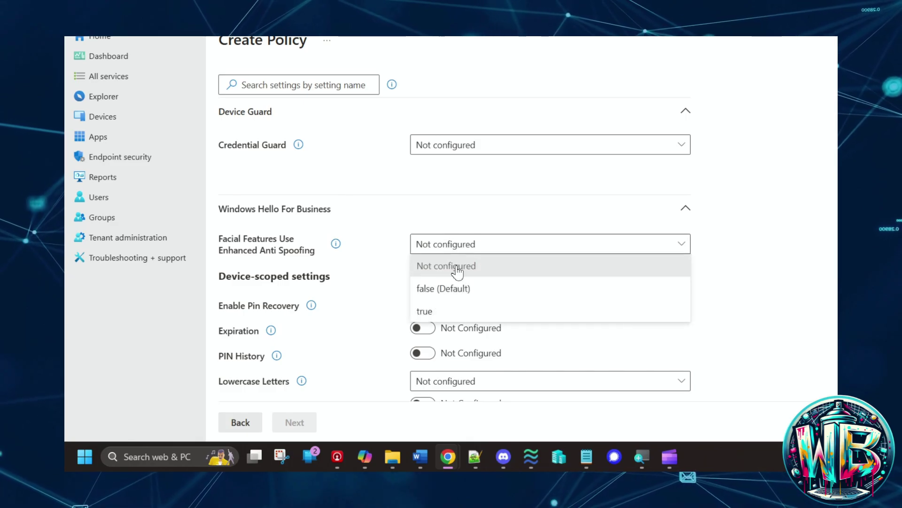
{"action": "left_click", "coordinate": [425, 310]}
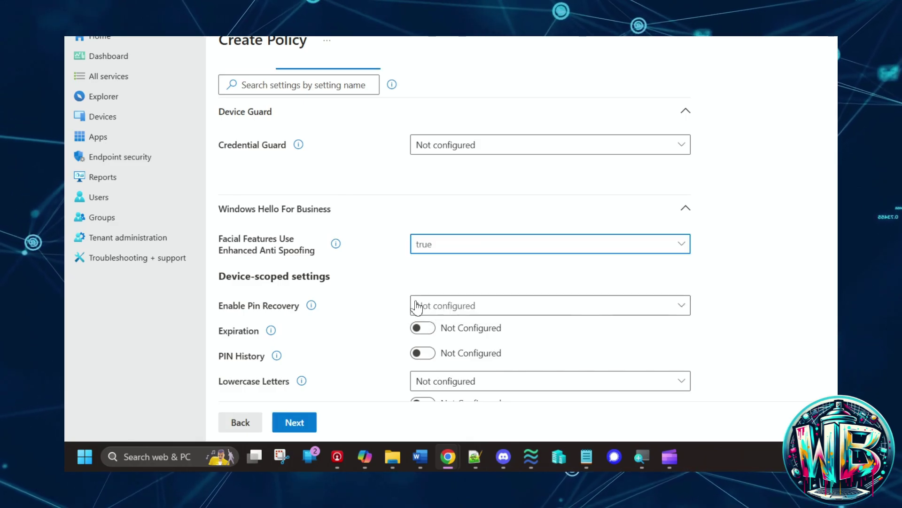
- Enable the device-scoped Expiration setting and set its value to 30
{"action": "scroll", "coordinate": [308, 272], "scroll_direction": "down", "scroll_amount": 3}
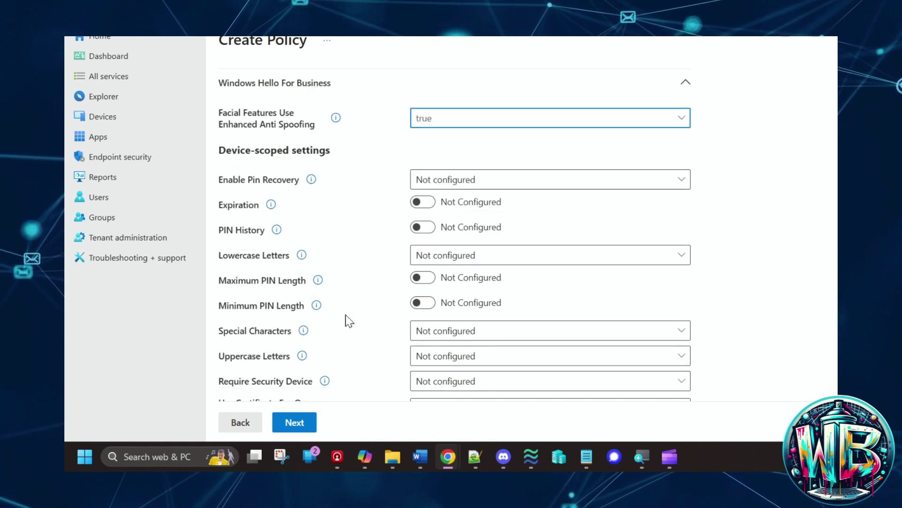
{"action": "left_click", "coordinate": [423, 203]}
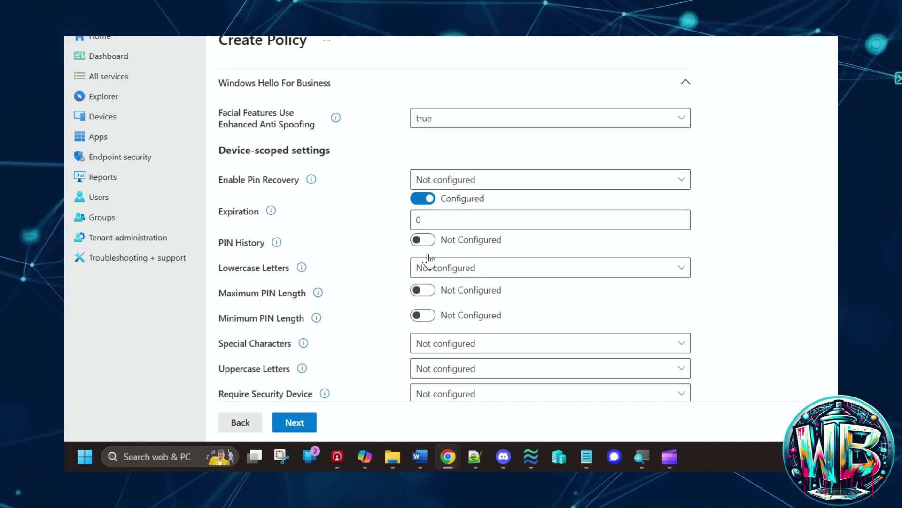
{"action": "double_click", "coordinate": [443, 217]}
{"action": "type", "text": "30"}
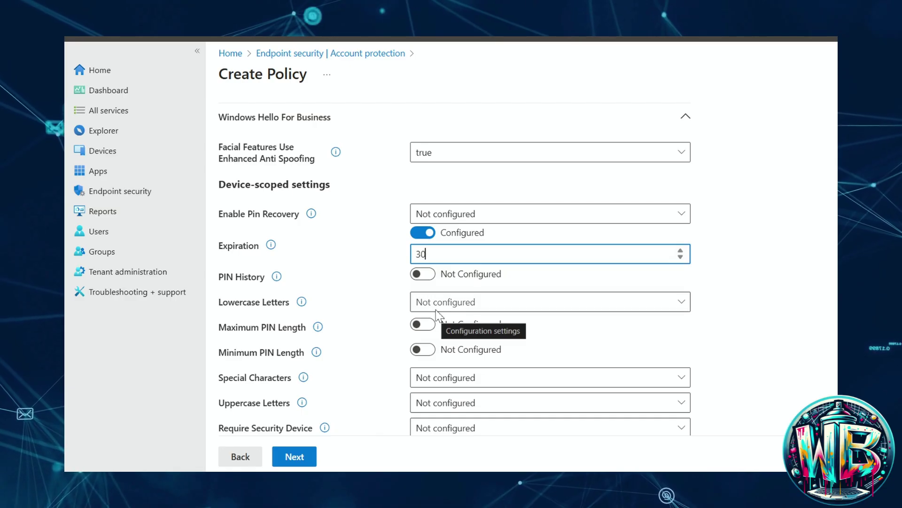
- Enable the device-scoped PIN History with a value of 10 and set Lowercase Letters to Allowed (Default)
{"action": "left_click", "coordinate": [428, 274]}
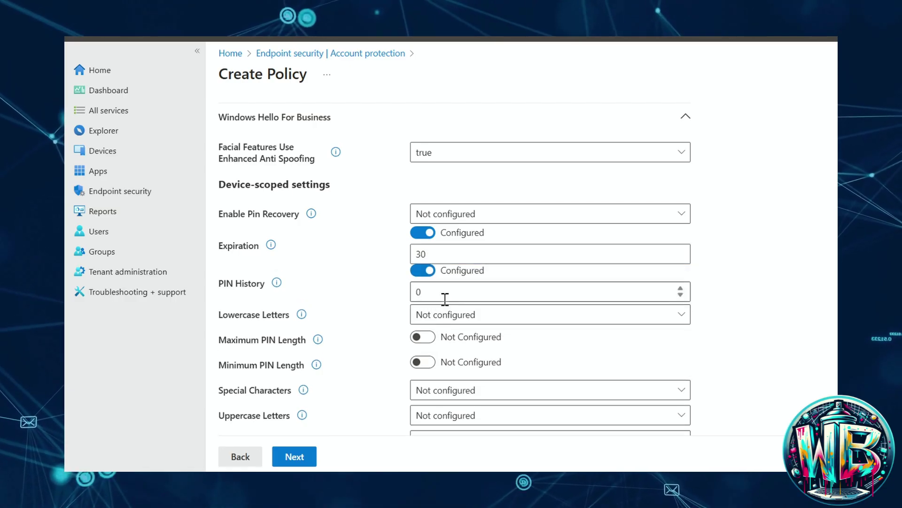
{"action": "left_click", "coordinate": [443, 294]}
{"action": "type", "text": "10"}
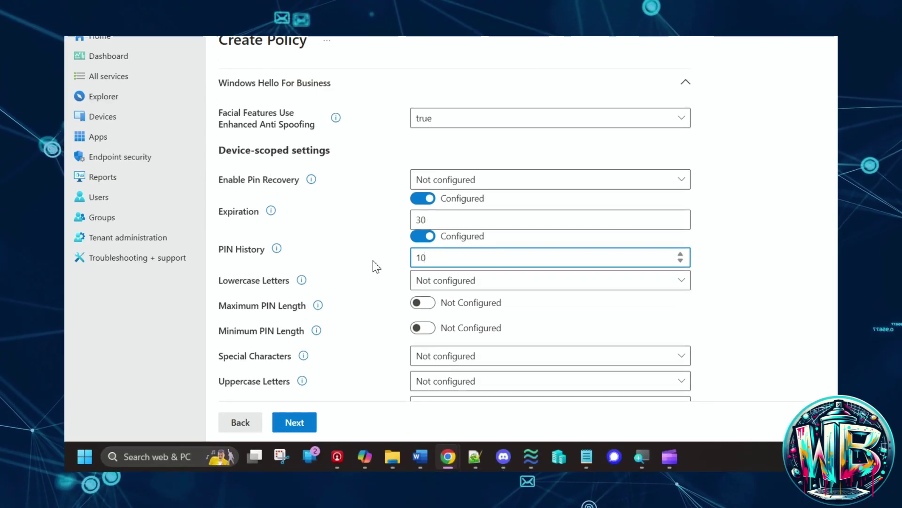
{"action": "left_click", "coordinate": [466, 315]}
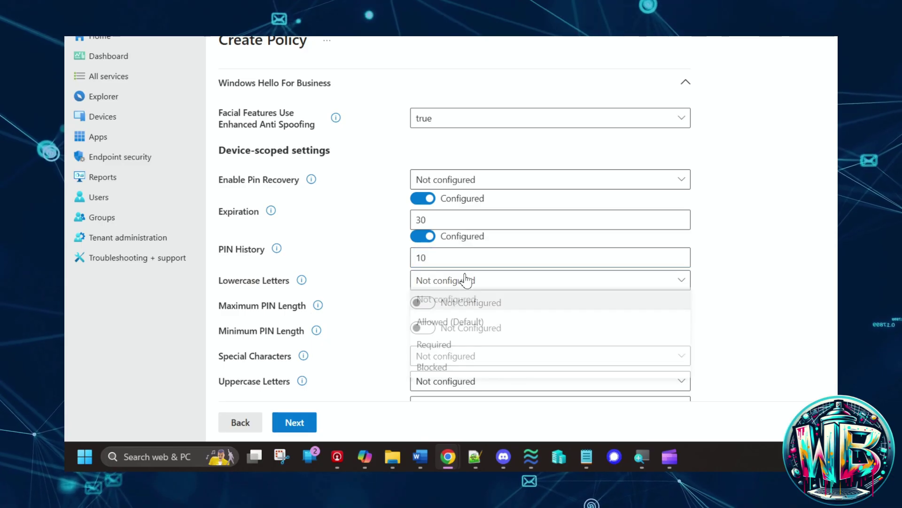
{"action": "left_click", "coordinate": [454, 331]}
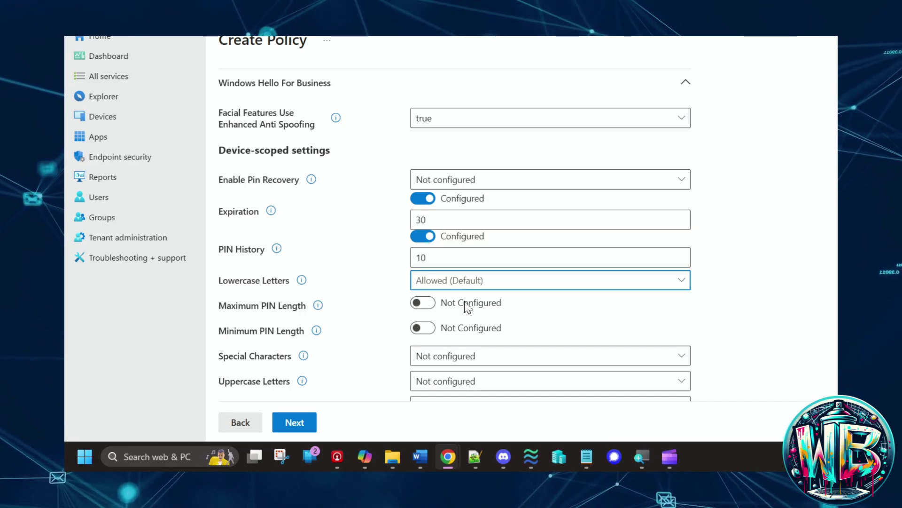
- Enable the device-scoped Minimum PIN Length setting and set its value to 5
{"action": "scroll", "coordinate": [399, 260], "scroll_direction": "down", "scroll_amount": 2}
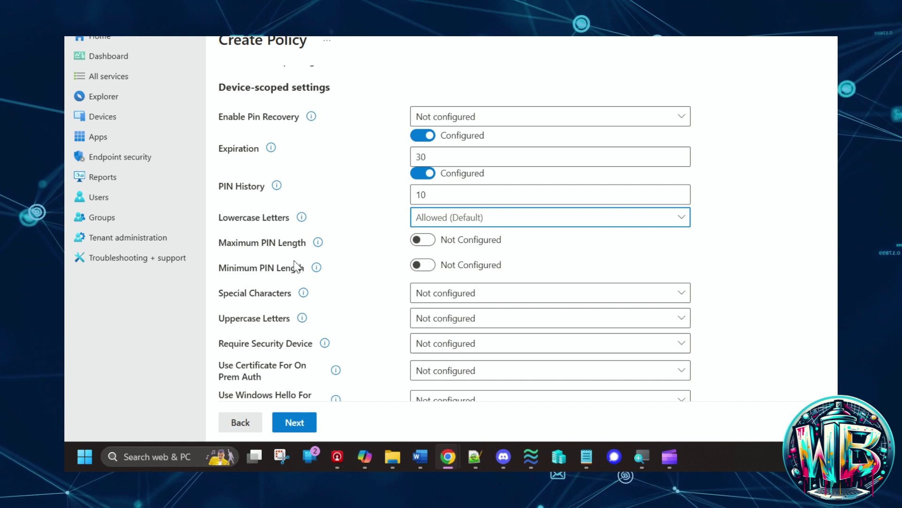
{"action": "left_click", "coordinate": [423, 264]}
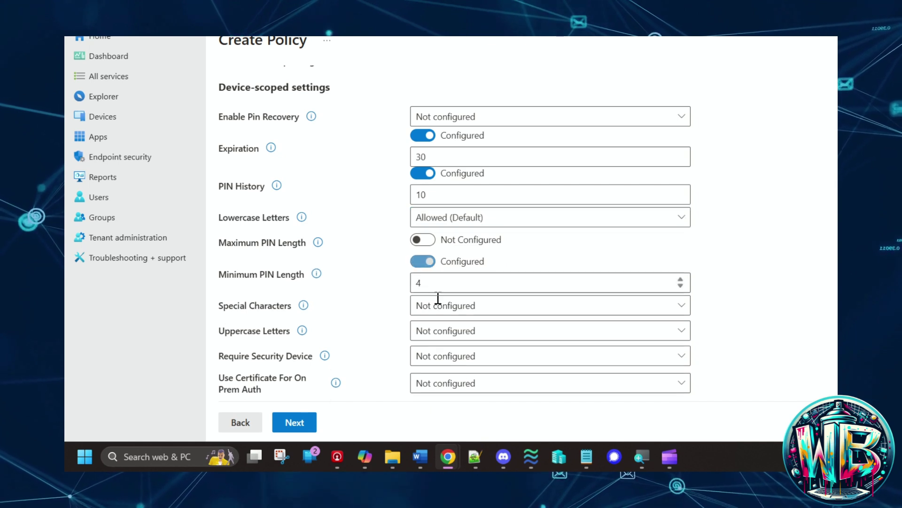
{"action": "double_click", "coordinate": [417, 283]}
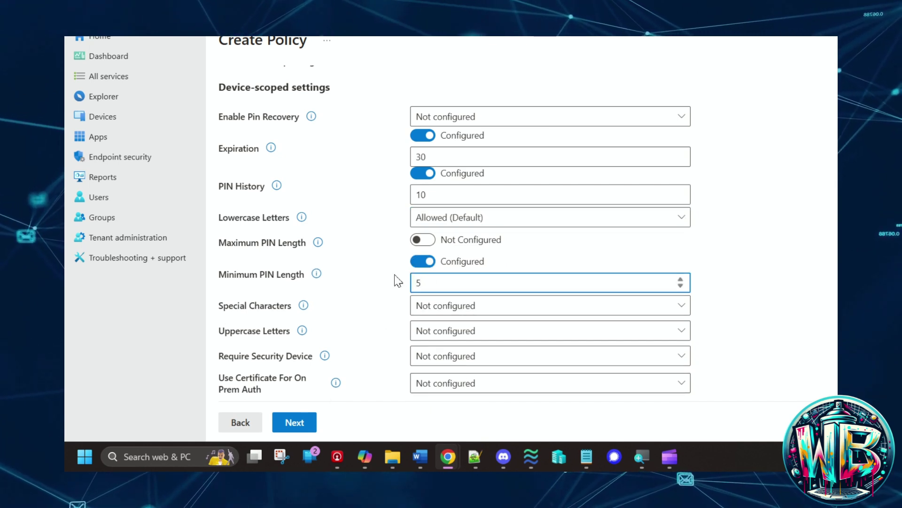
{"action": "type", "text": "5"}
- Set the device-scoped Special Characters to allow their use in the PIN and Uppercase Letters to Allowed (Default)
{"action": "left_click", "coordinate": [471, 306]}
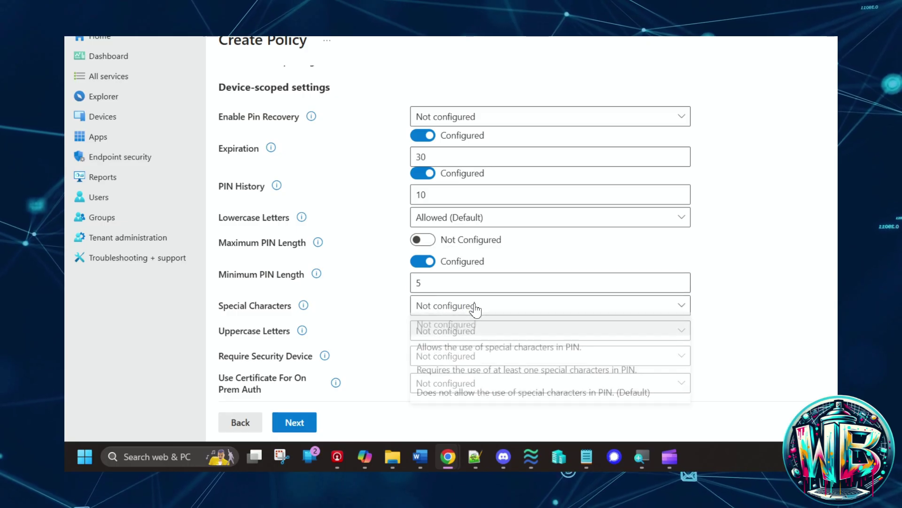
{"action": "left_click", "coordinate": [476, 355]}
{"action": "left_click", "coordinate": [467, 334]}
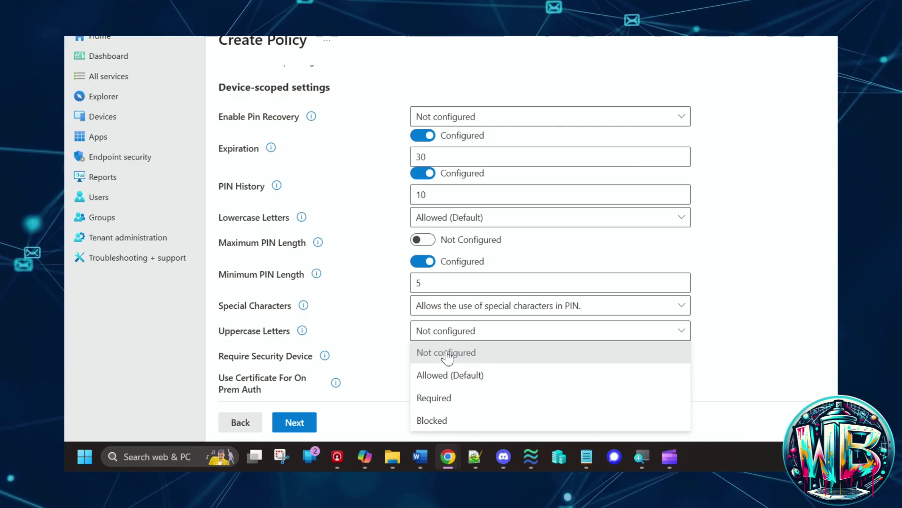
{"action": "left_click", "coordinate": [447, 375]}
- Read the description of the device-scoped Require Security Device setting and set it to true
{"action": "scroll", "coordinate": [359, 361], "scroll_direction": "down", "scroll_amount": 1}
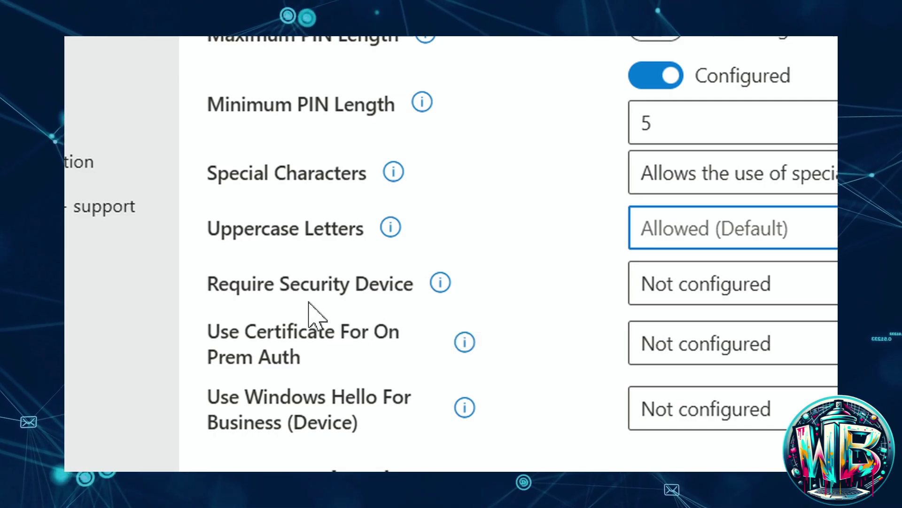
{"action": "mouse_move", "coordinate": [436, 282]}
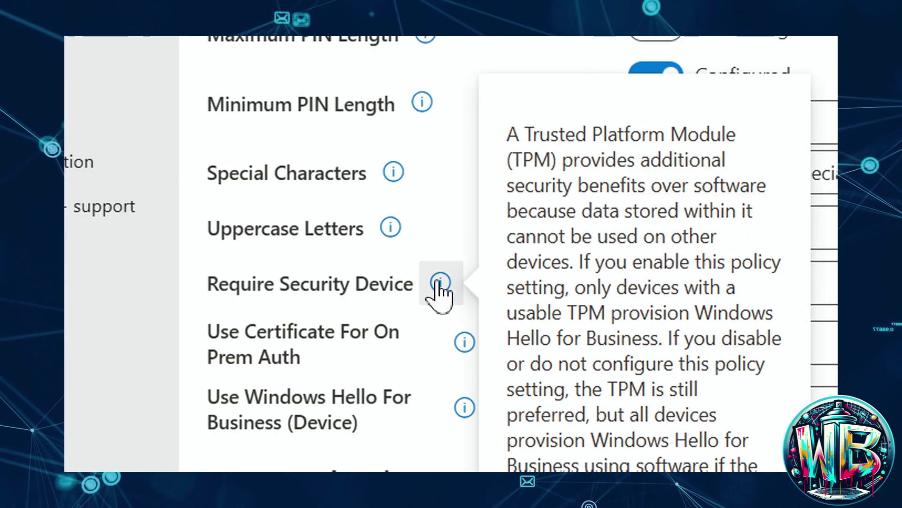
{"action": "left_click_drag", "start_coordinate": [508, 132], "coordinate": [559, 213]}
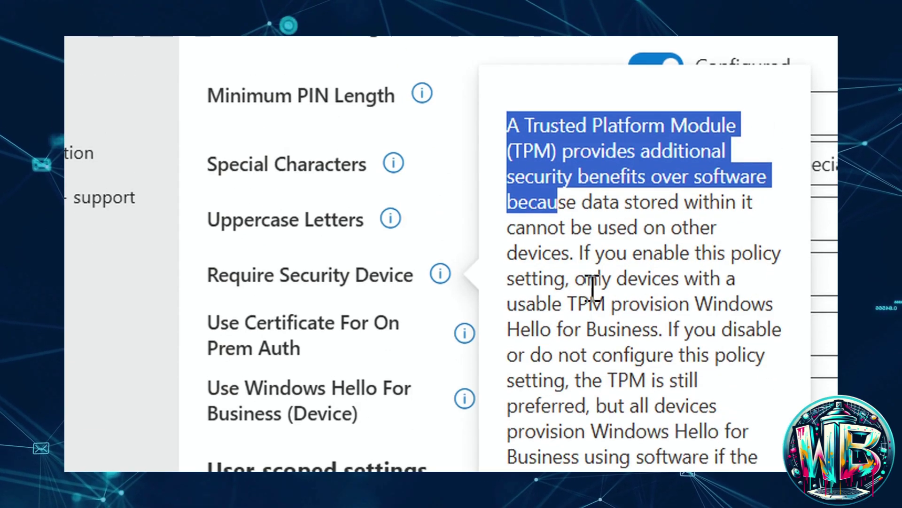
{"action": "left_click", "coordinate": [576, 355]}
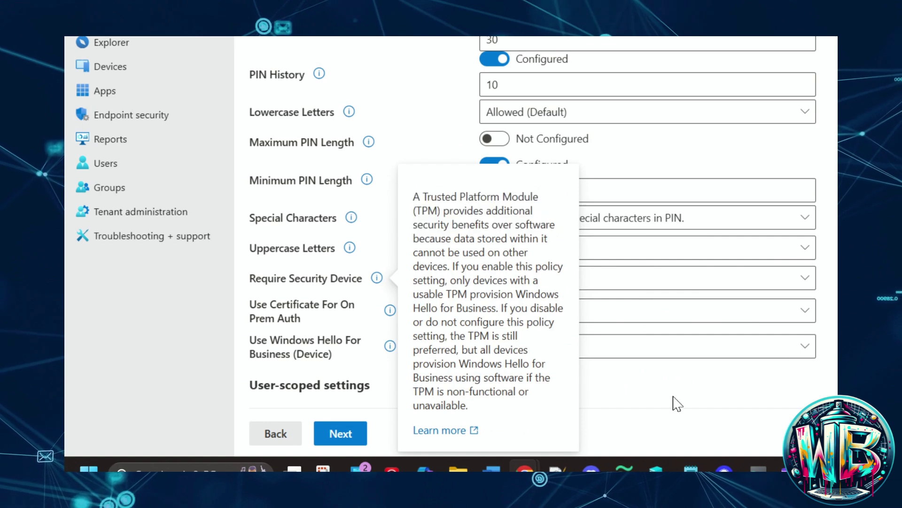
{"action": "left_click", "coordinate": [677, 403]}
{"action": "left_click", "coordinate": [574, 291]}
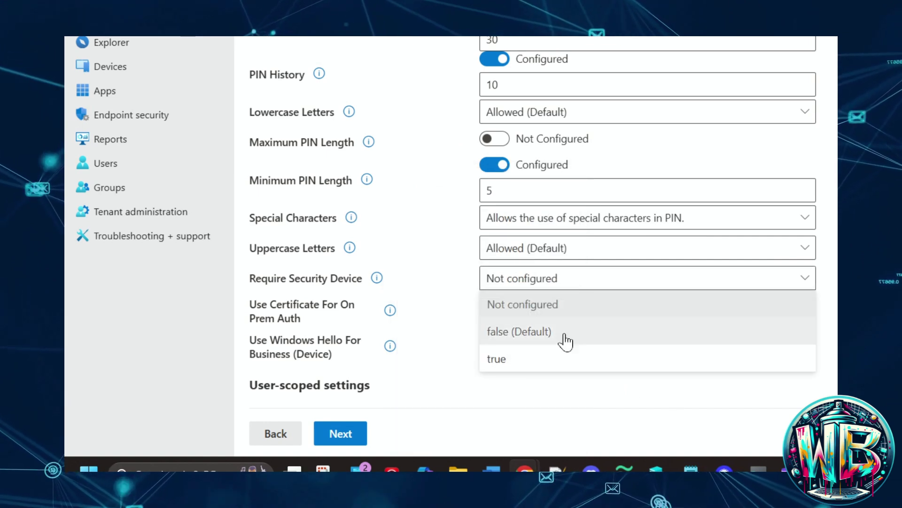
{"action": "left_click", "coordinate": [544, 361]}
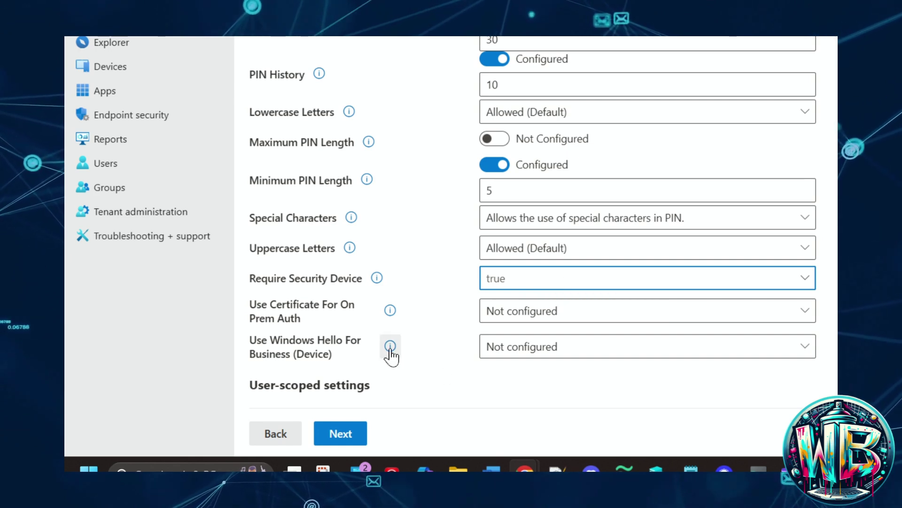
- Set Use Windows Hello For Business (Device) to true (Default)
{"action": "scroll", "coordinate": [390, 338], "scroll_direction": "down", "scroll_amount": 2}
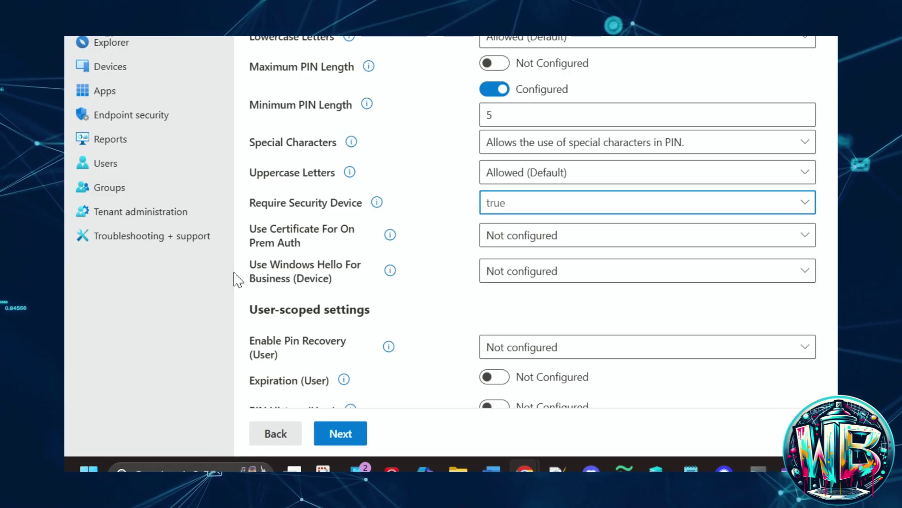
{"action": "left_click", "coordinate": [584, 274]}
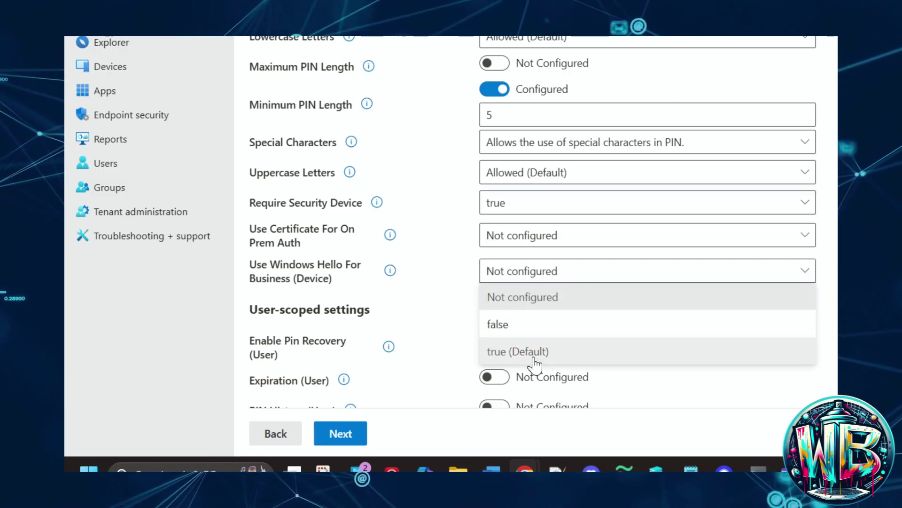
{"action": "left_click", "coordinate": [534, 358]}
- Enable the user-scoped Expiration setting and set its value to 30
{"action": "scroll", "coordinate": [447, 318], "scroll_direction": "down", "scroll_amount": 4}
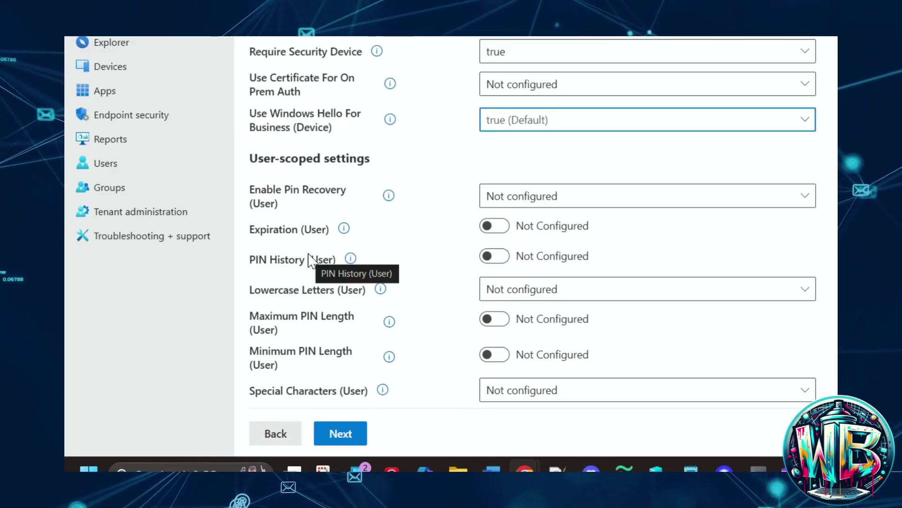
{"action": "left_click", "coordinate": [505, 230]}
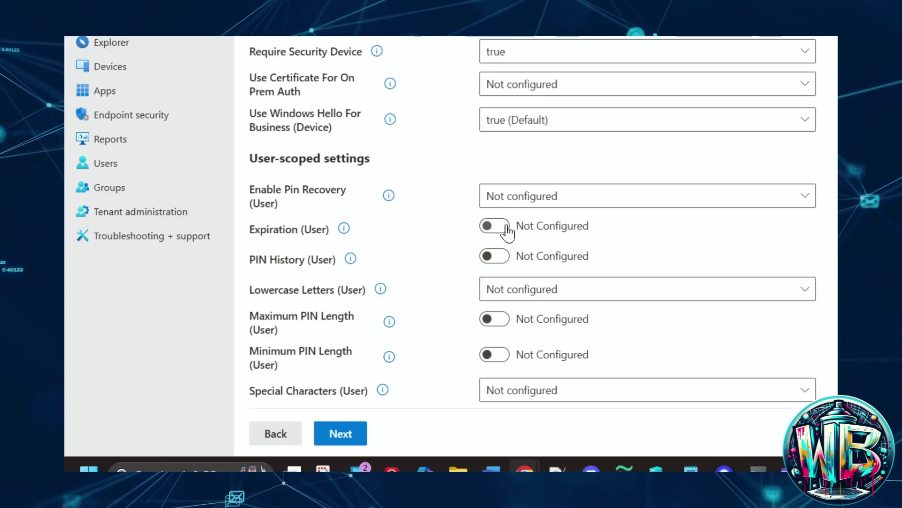
{"action": "double_click", "coordinate": [487, 248]}
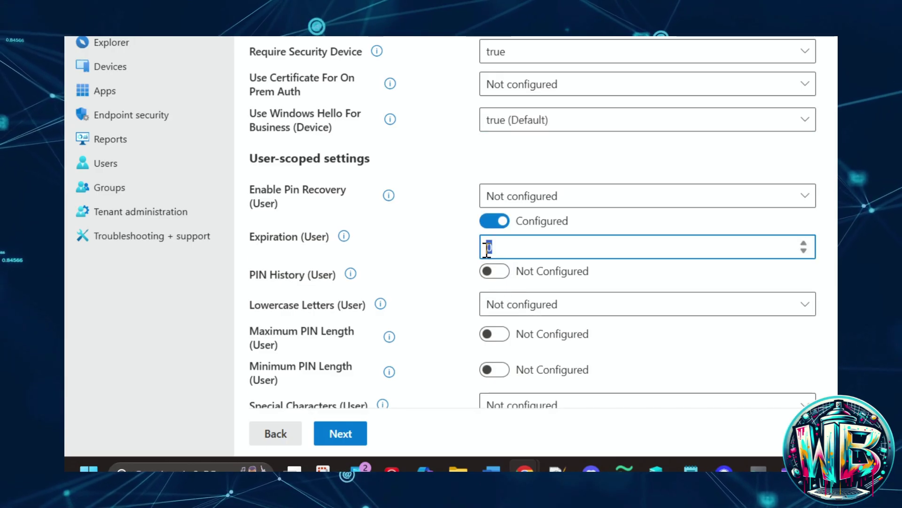
{"action": "type", "text": "30"}
{"action": "key", "text": "BackSpace"}
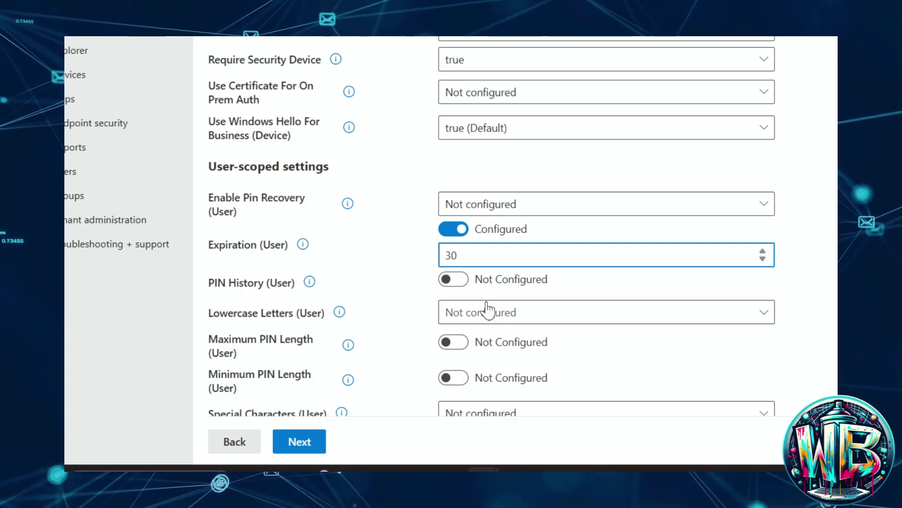
- Enable PIN History (User) with a value of 10 and set Lowercase Letters (User) to Allowed (Default)
{"action": "left_click", "coordinate": [455, 281]}
{"action": "left_click", "coordinate": [452, 303]}
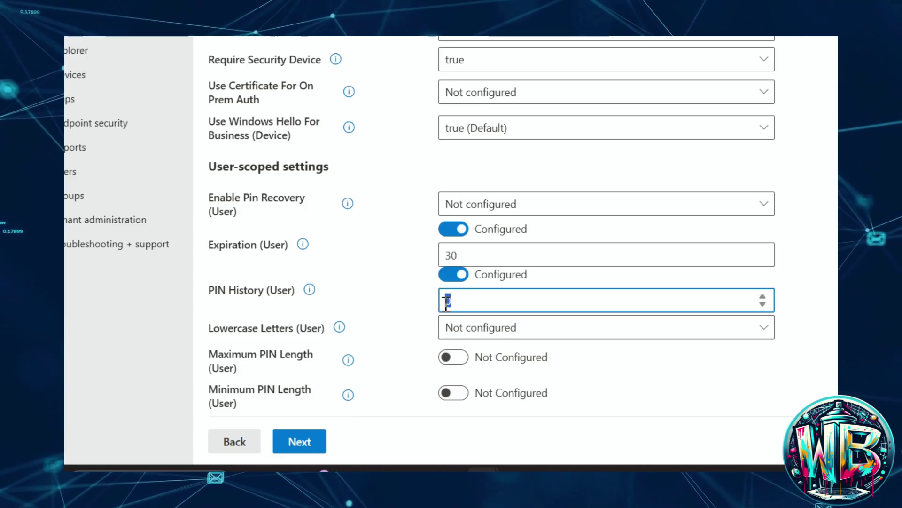
{"action": "type", "text": "10"}
{"action": "left_click", "coordinate": [476, 304]}
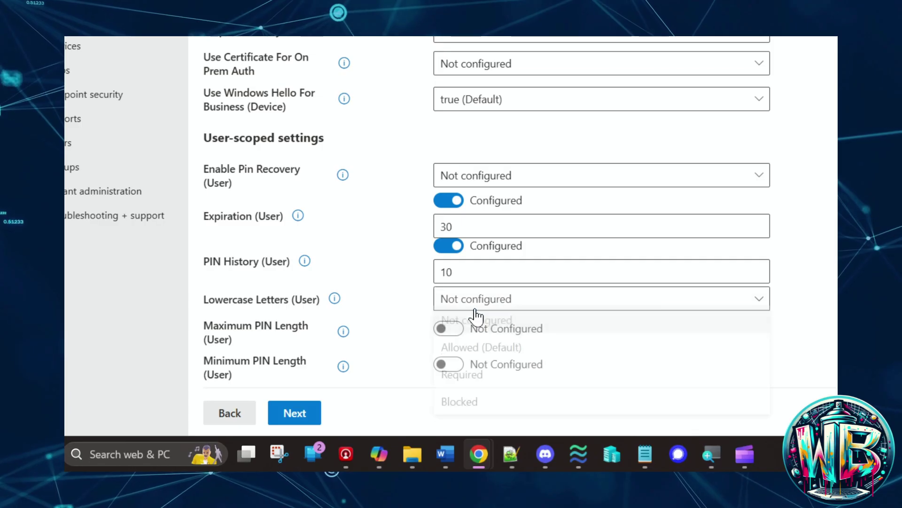
{"action": "left_click", "coordinate": [479, 351]}
- Enable Minimum PIN Length (User) and set its value to 5
{"action": "scroll", "coordinate": [444, 333], "scroll_direction": "down", "scroll_amount": 3}
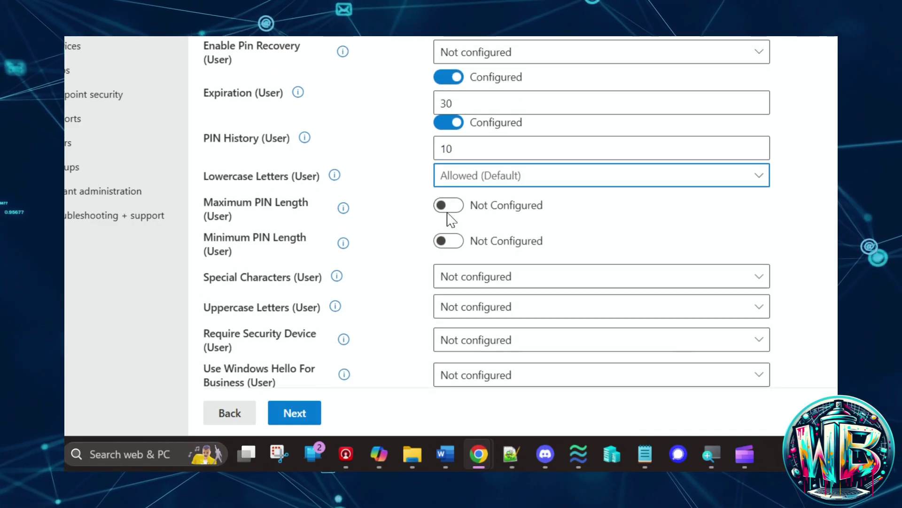
{"action": "left_click", "coordinate": [449, 241]}
{"action": "left_click_drag", "start_coordinate": [459, 261], "coordinate": [435, 260]}
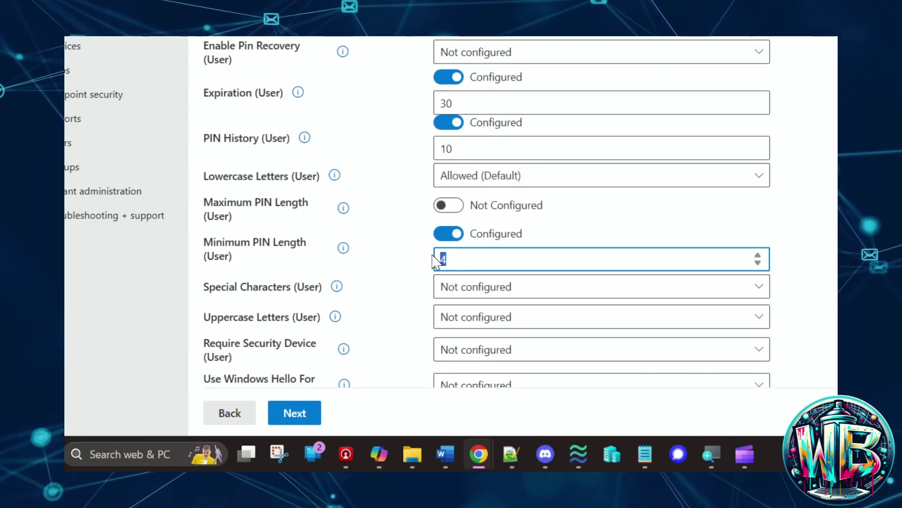
- Set Special Characters (User) to allow their use in the PIN and Uppercase Letters (User) to Allowed (Default)
{"action": "left_click", "coordinate": [495, 291]}
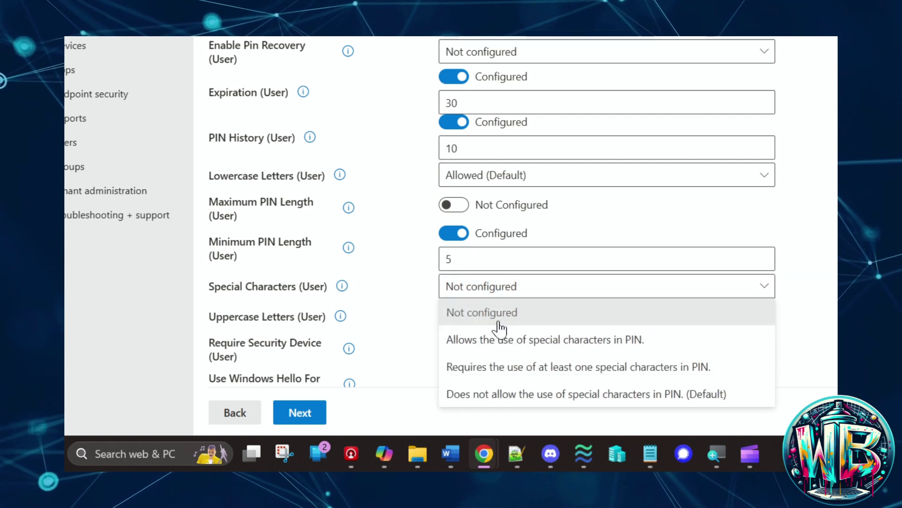
{"action": "left_click", "coordinate": [503, 355]}
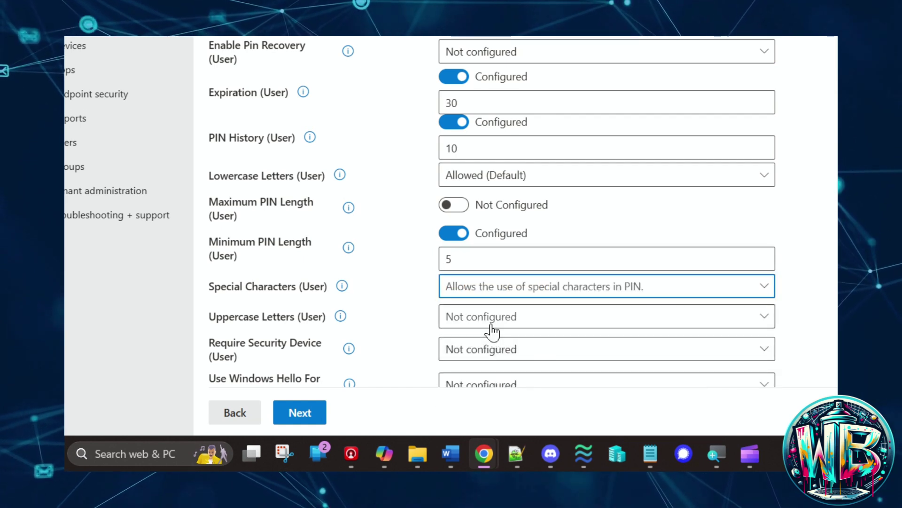
{"action": "left_click", "coordinate": [492, 326]}
{"action": "left_click", "coordinate": [487, 236]}
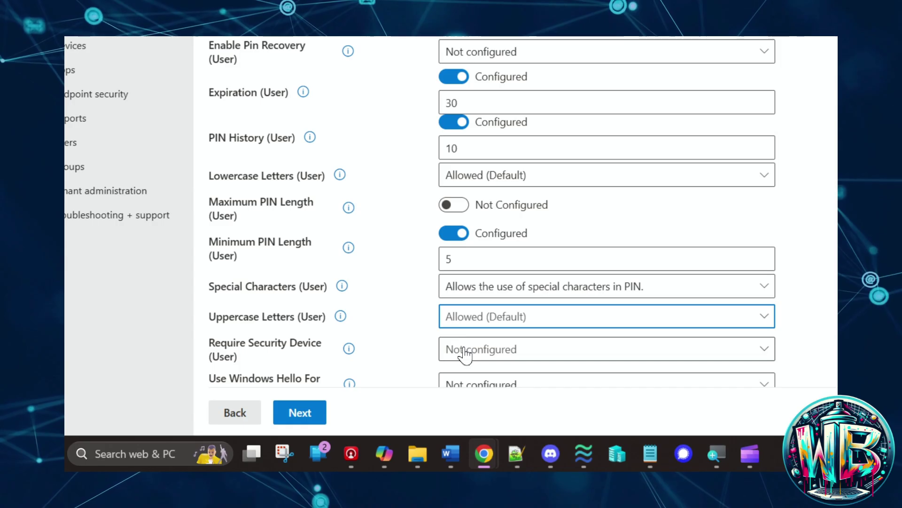
- Set Use Windows Hello For Business (User) to true (Default)
{"action": "scroll", "coordinate": [395, 308], "scroll_direction": "up", "scroll_amount": 2}
{"action": "scroll", "coordinate": [480, 359], "scroll_direction": "down", "scroll_amount": 2}
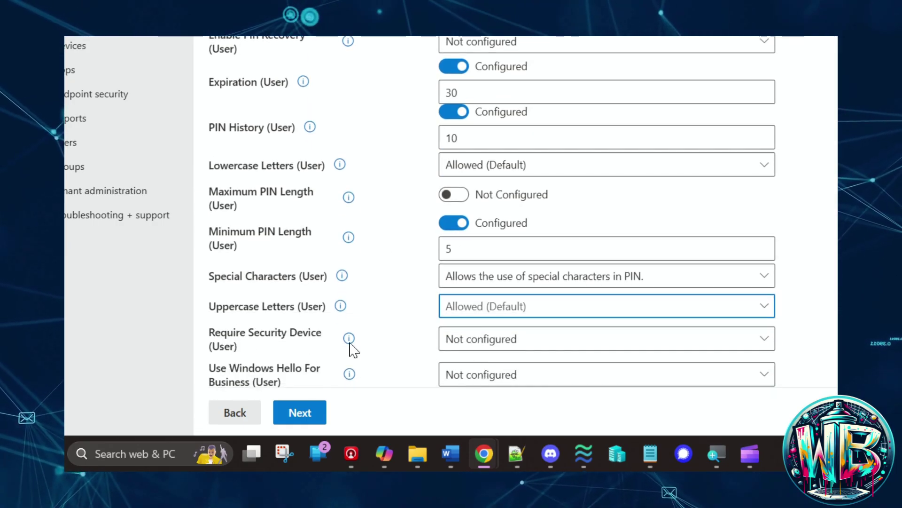
{"action": "left_click", "coordinate": [509, 376]}
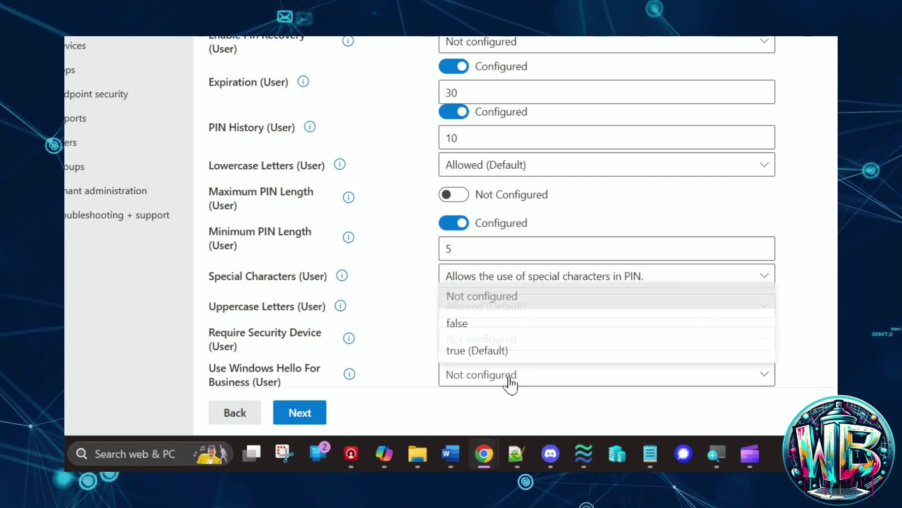
{"action": "left_click", "coordinate": [487, 349]}
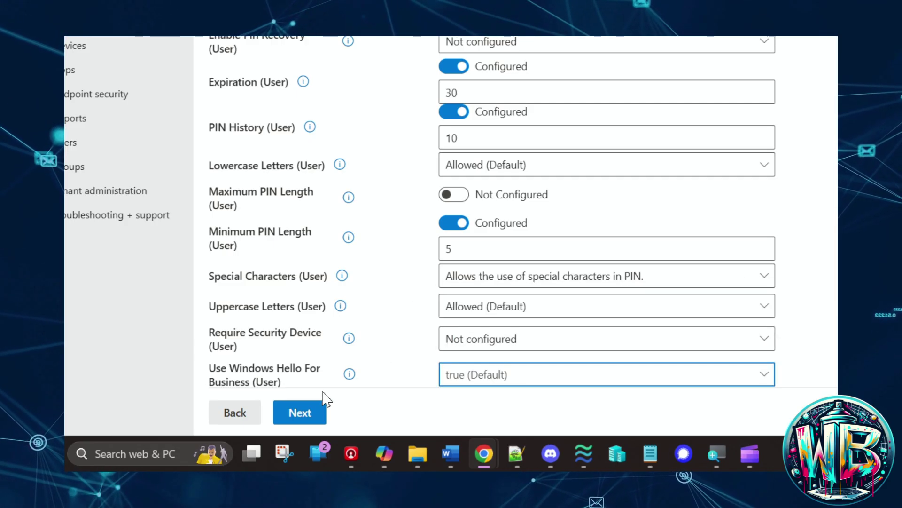
- Check the user-scoped PIN settings, accept the configuration settings, and keep the Default scope tag for the policy
{"action": "scroll", "coordinate": [342, 338], "scroll_direction": "up", "scroll_amount": 1}
{"action": "scroll", "coordinate": [341, 337], "scroll_direction": "up", "scroll_amount": 5}
{"action": "scroll", "coordinate": [343, 336], "scroll_direction": "down", "scroll_amount": 5}
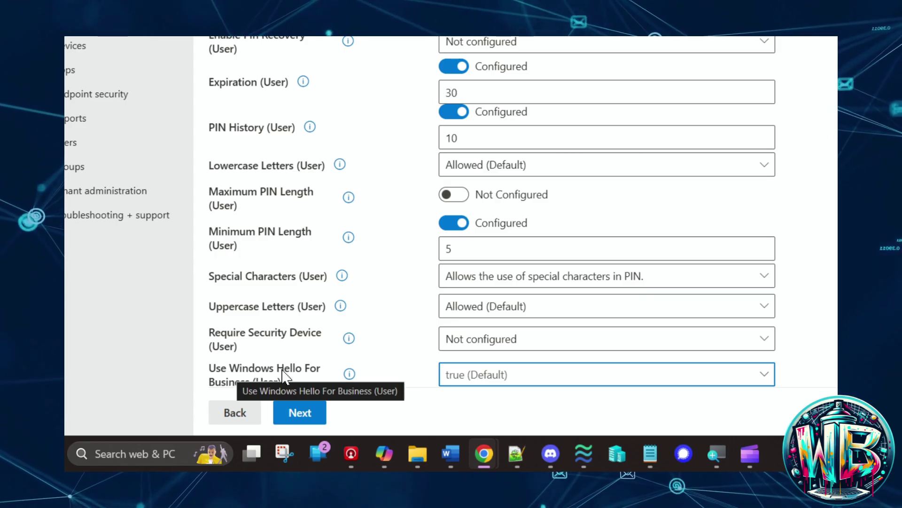
{"action": "left_click", "coordinate": [312, 416]}
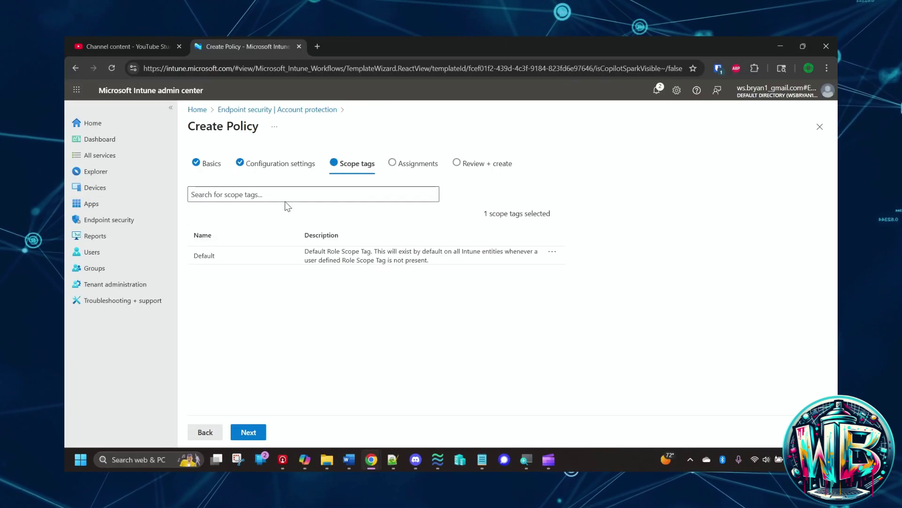
{"action": "left_click", "coordinate": [244, 432]}
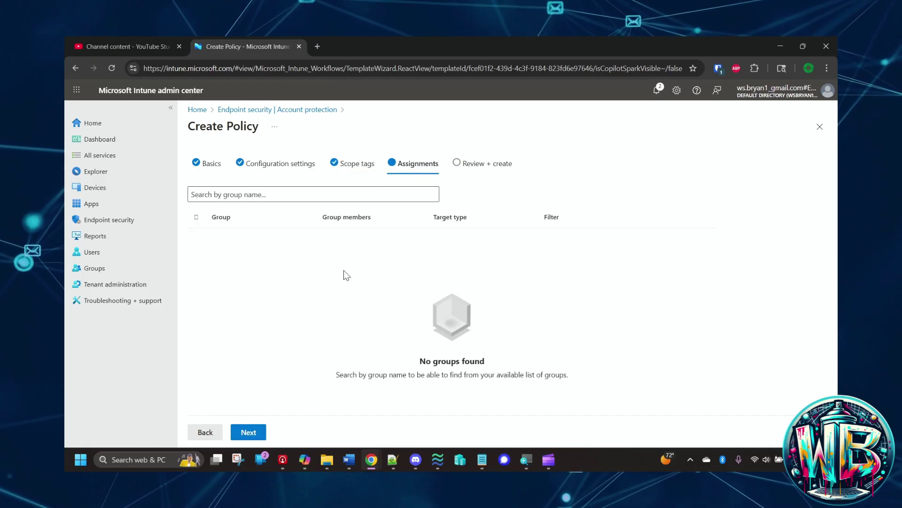
- Assign the policy to the Windows Devices group, keeping its target type as Include
{"action": "left_click", "coordinate": [238, 197]}
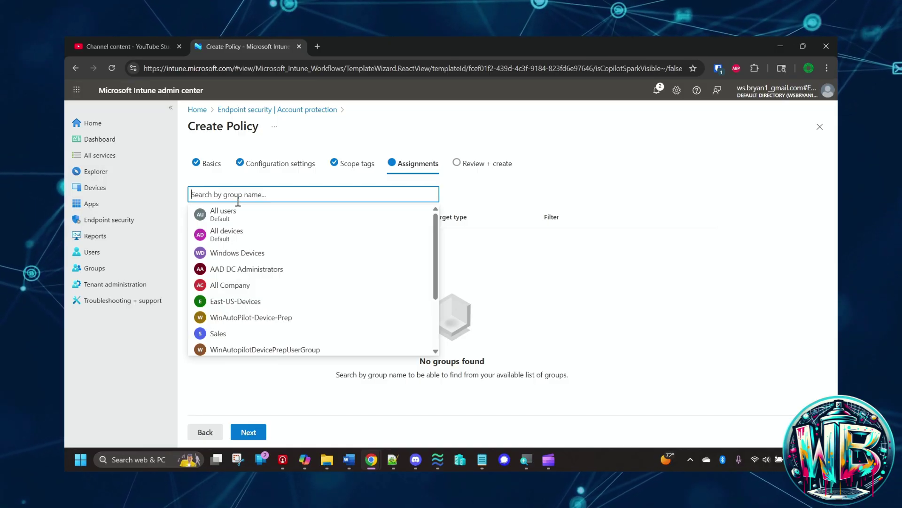
{"action": "left_click", "coordinate": [237, 253]}
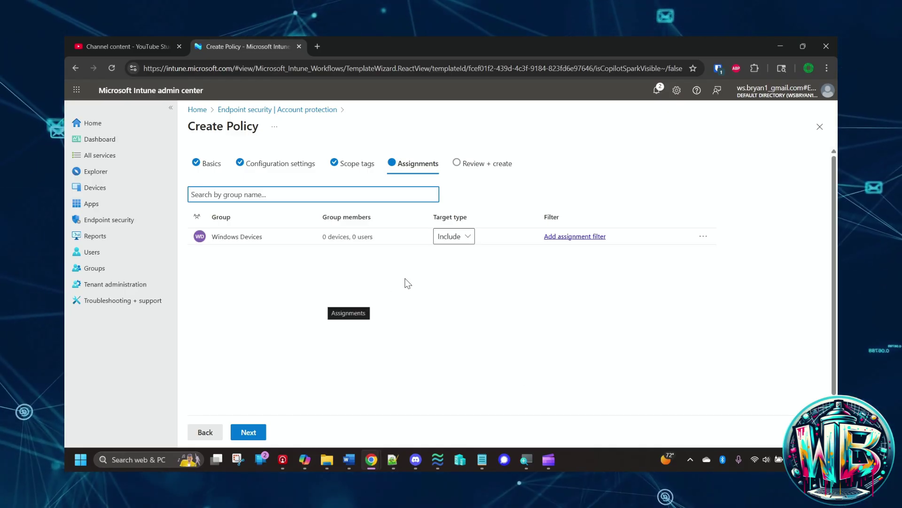
{"action": "left_click", "coordinate": [468, 236]}
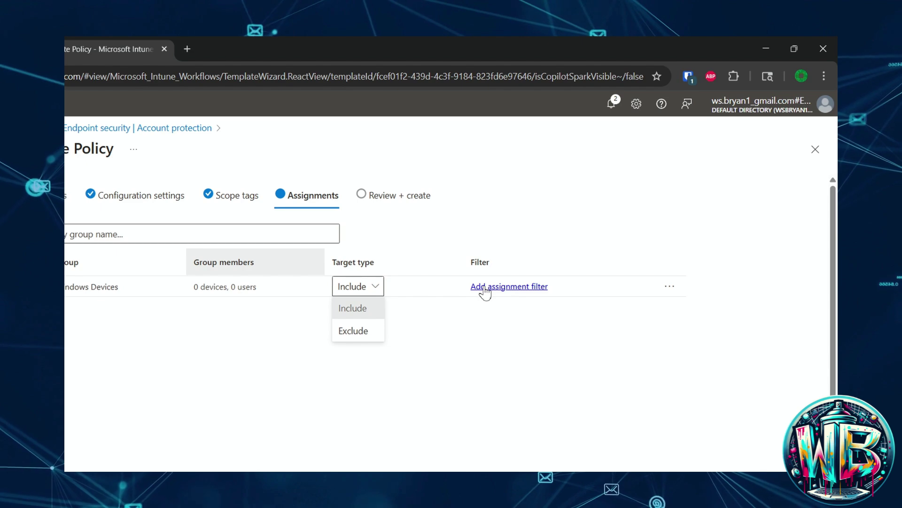
{"action": "left_click", "coordinate": [174, 418]}
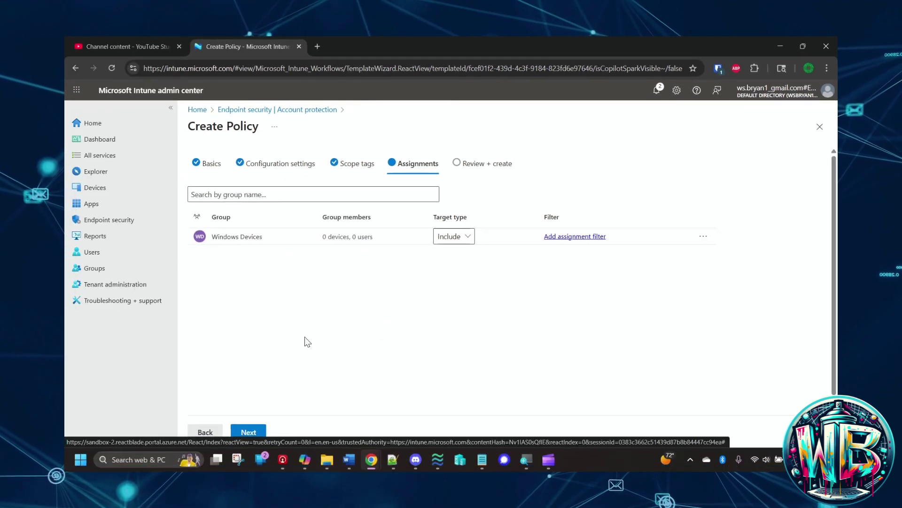
- Add the Device-Ver-01 assignment filter in Include mode to the Windows Devices group and proceed to the policy review
{"action": "left_click", "coordinate": [535, 288]}
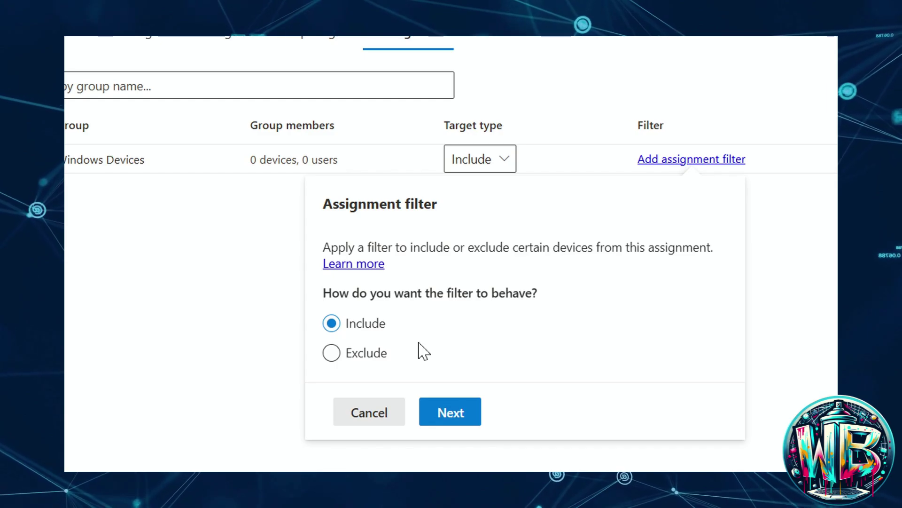
{"action": "left_click_drag", "start_coordinate": [324, 210], "coordinate": [462, 219]}
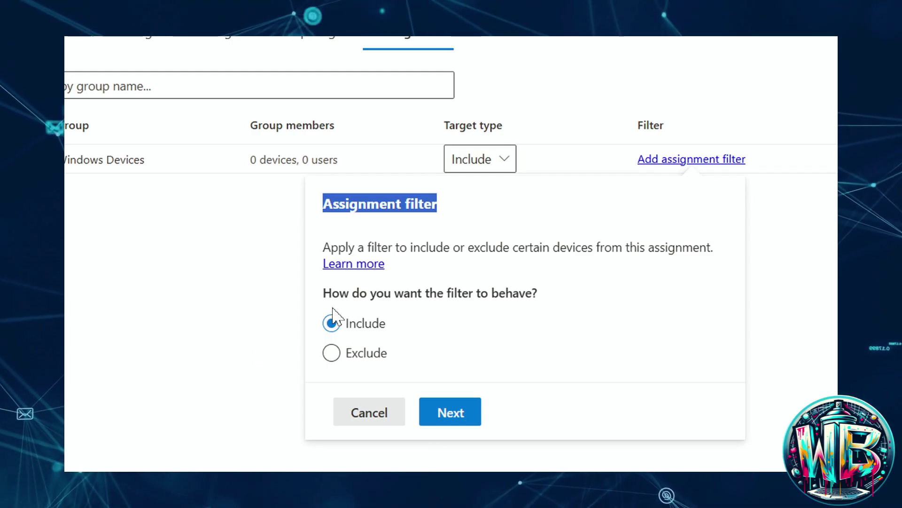
{"action": "left_click", "coordinate": [449, 413]}
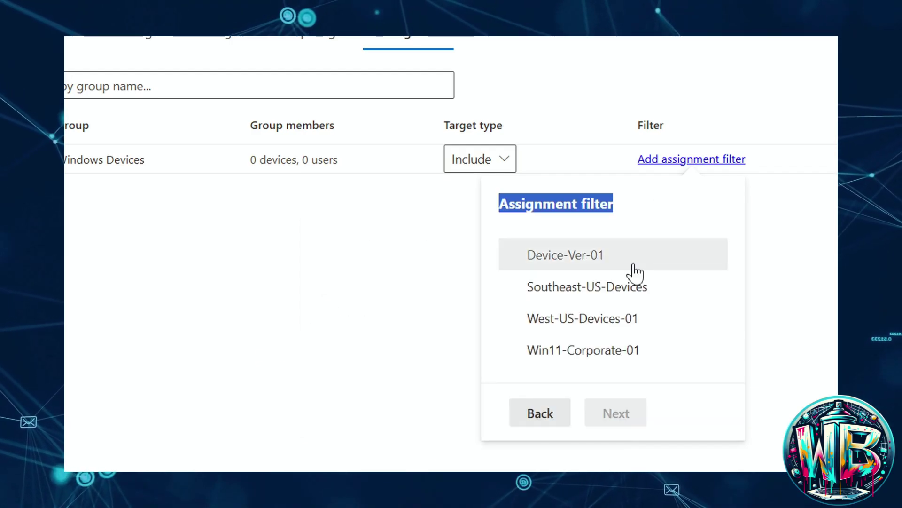
{"action": "left_click", "coordinate": [609, 256]}
{"action": "left_click", "coordinate": [614, 413]}
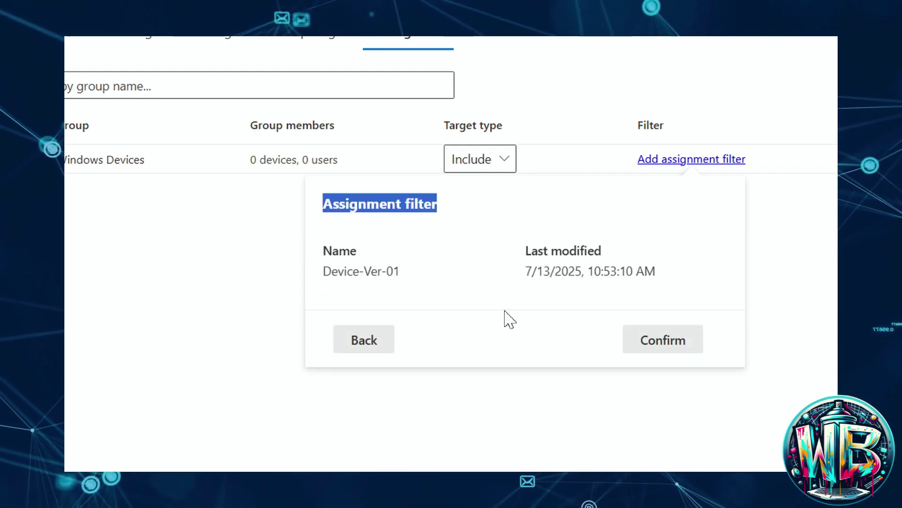
{"action": "key", "text": "Return"}
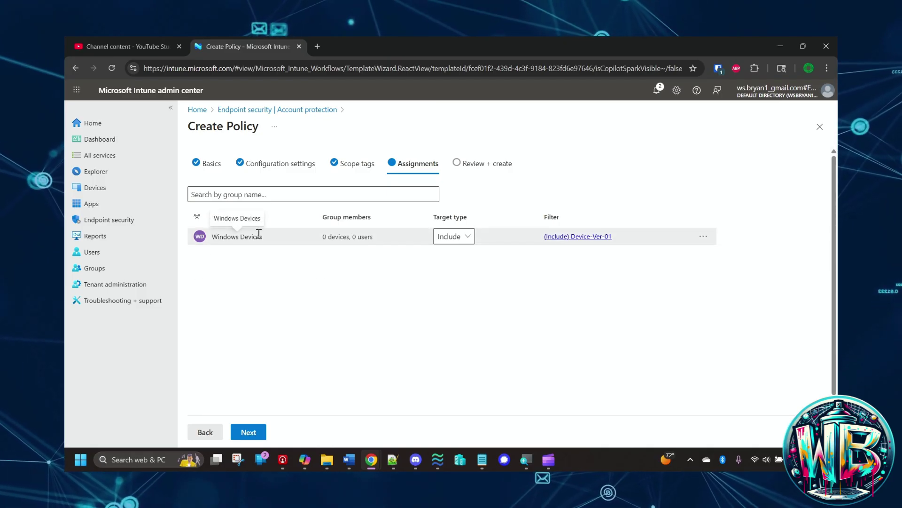
{"action": "left_click", "coordinate": [247, 432]}
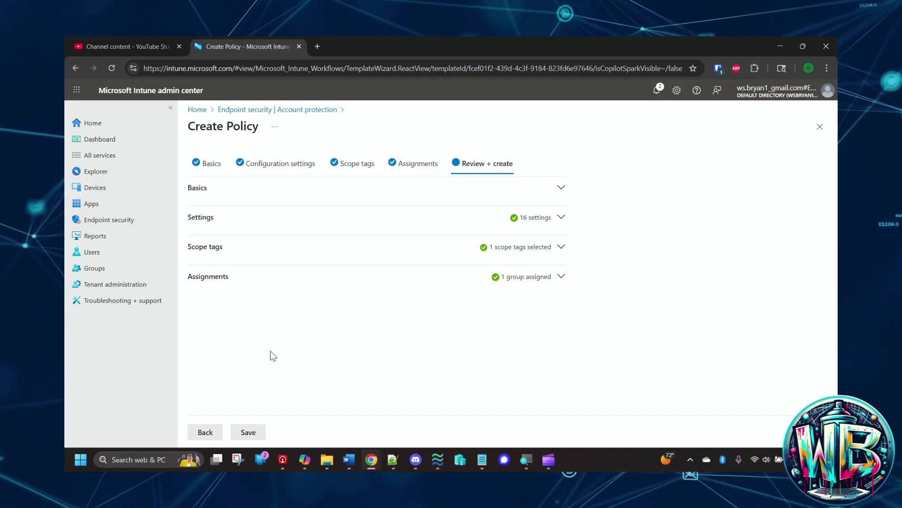
- Revisit the assignments to examine the filter behavior options for Windows Devices, and return to the review without changing them
{"action": "left_click", "coordinate": [415, 164]}
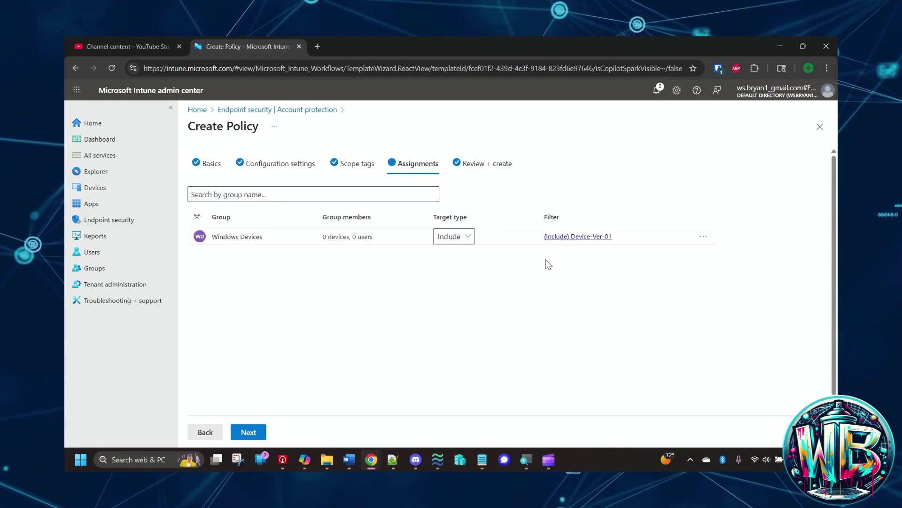
{"action": "left_click", "coordinate": [569, 236]}
{"action": "left_click", "coordinate": [375, 349]}
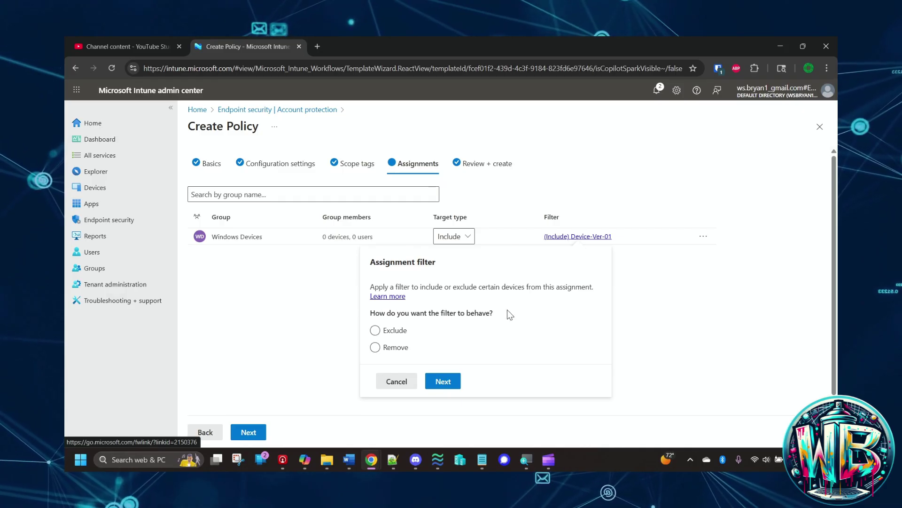
{"action": "left_click", "coordinate": [341, 322]}
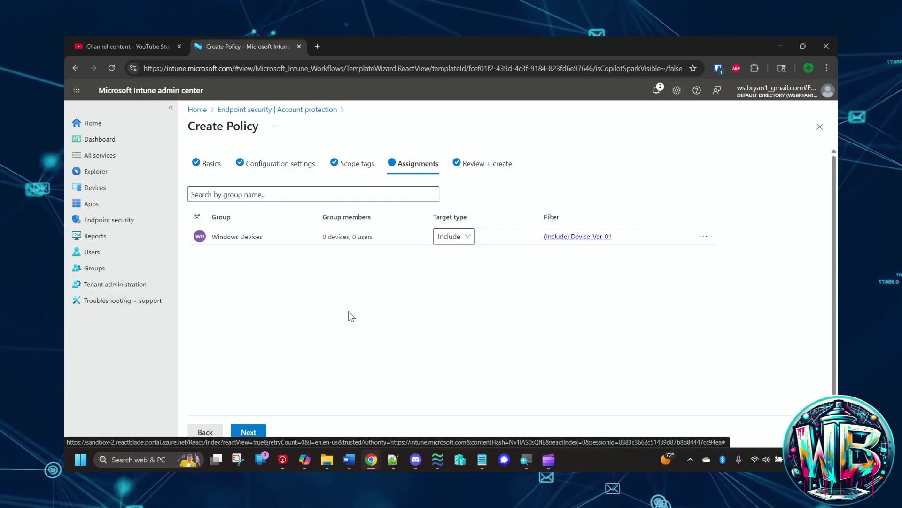
{"action": "scroll", "coordinate": [352, 316], "scroll_direction": "down", "scroll_amount": 2}
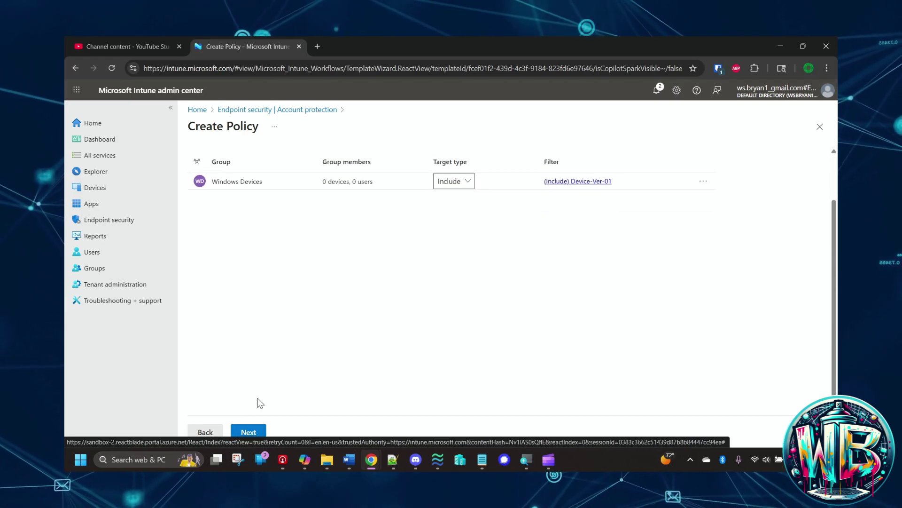
{"action": "scroll", "coordinate": [401, 228], "scroll_direction": "up", "scroll_amount": 2}
{"action": "left_click", "coordinate": [256, 432]}
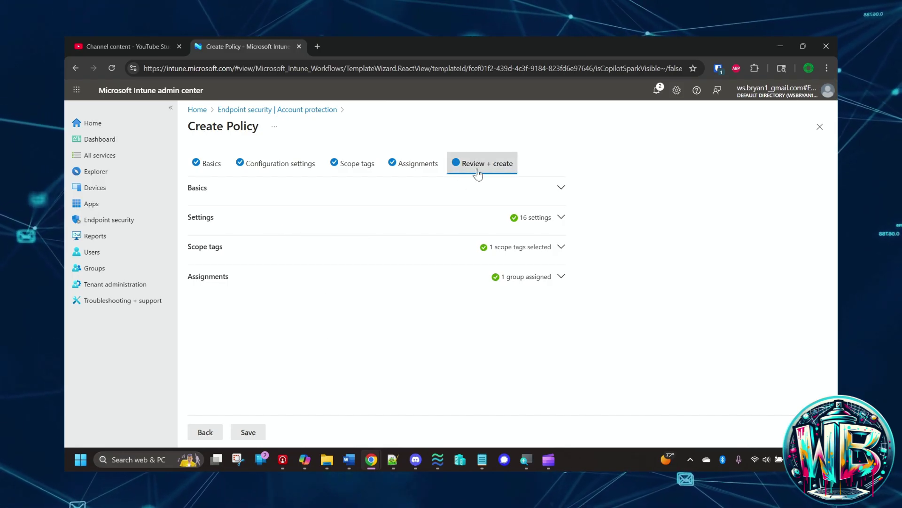
- Review the basics and the configured Windows Hello for Business settings in the summary, and save the new policy
{"action": "left_click", "coordinate": [562, 188]}
{"action": "left_click", "coordinate": [562, 186]}
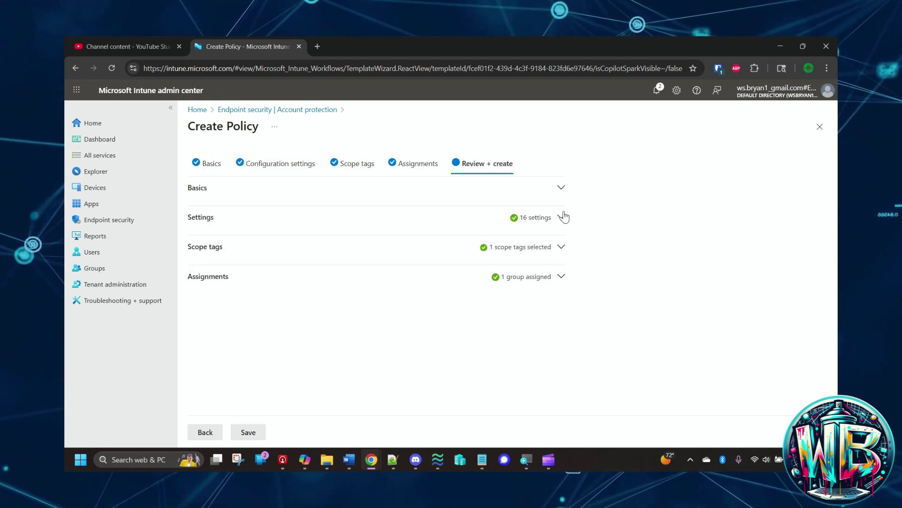
{"action": "left_click", "coordinate": [564, 217]}
{"action": "scroll", "coordinate": [459, 263], "scroll_direction": "down", "scroll_amount": 3}
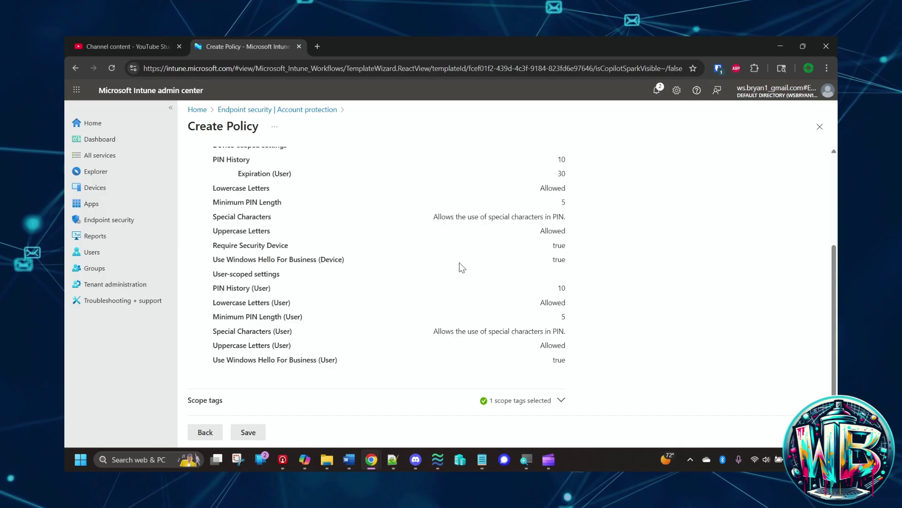
{"action": "scroll", "coordinate": [459, 262], "scroll_direction": "up", "scroll_amount": 3}
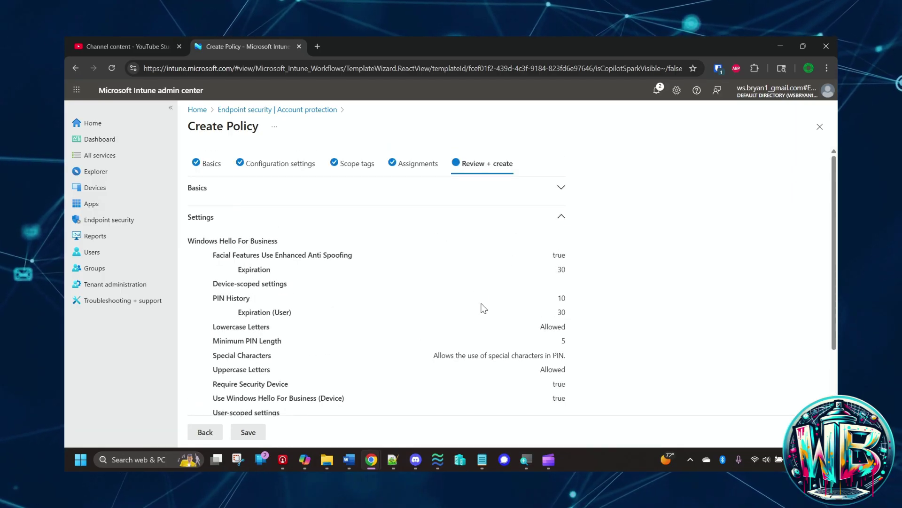
{"action": "left_click", "coordinate": [559, 218]}
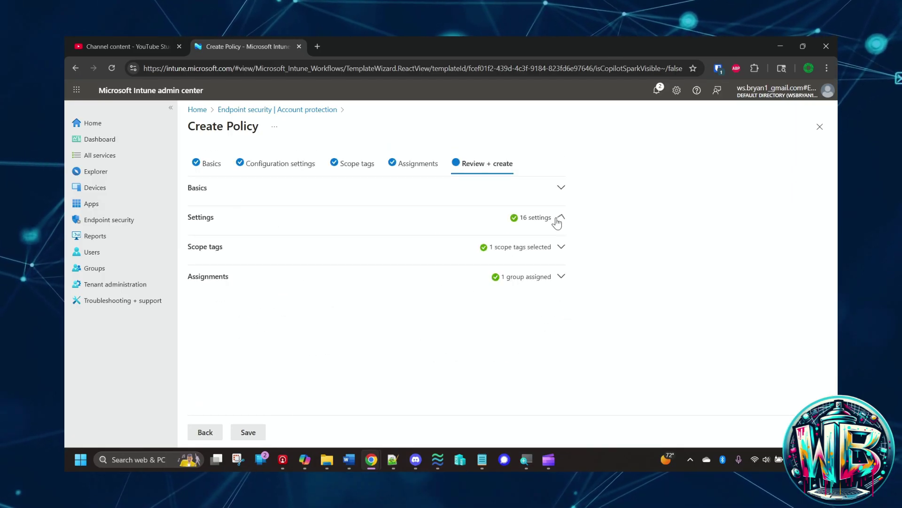
{"action": "left_click", "coordinate": [248, 432]}
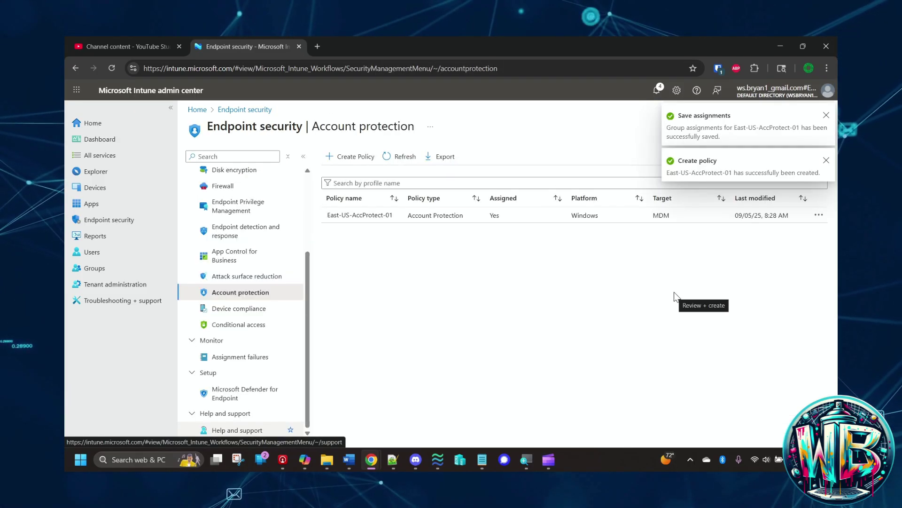
- Open the East-US-AccProtect-01 policy and examine its check-in status and per-setting status report
{"action": "left_click", "coordinate": [338, 217]}
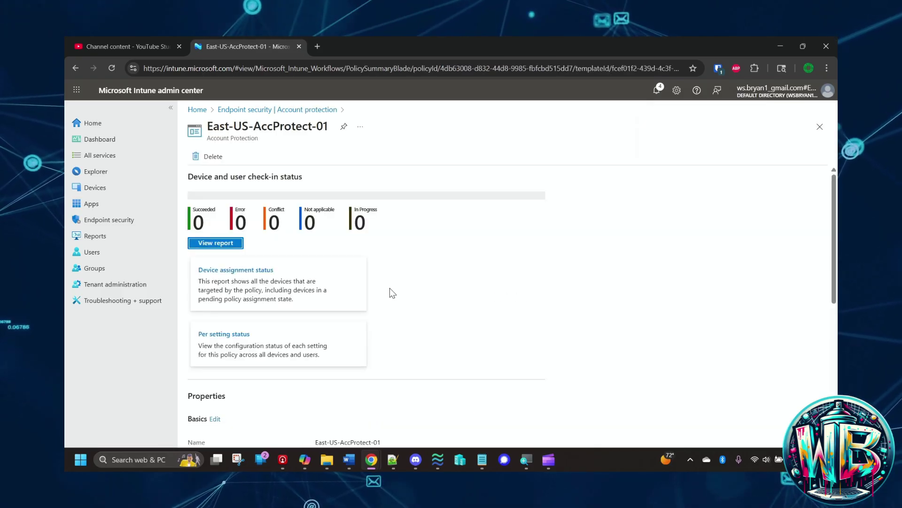
{"action": "left_click", "coordinate": [277, 109]}
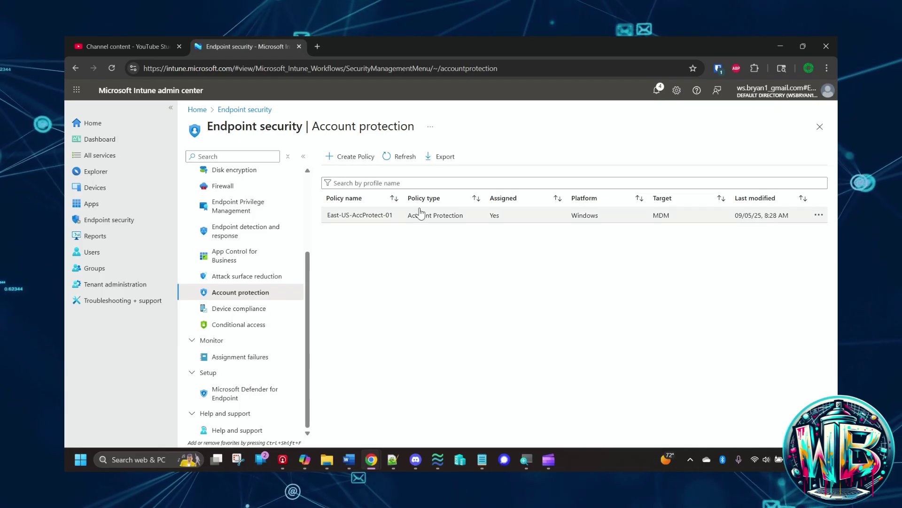
{"action": "left_click", "coordinate": [352, 217]}
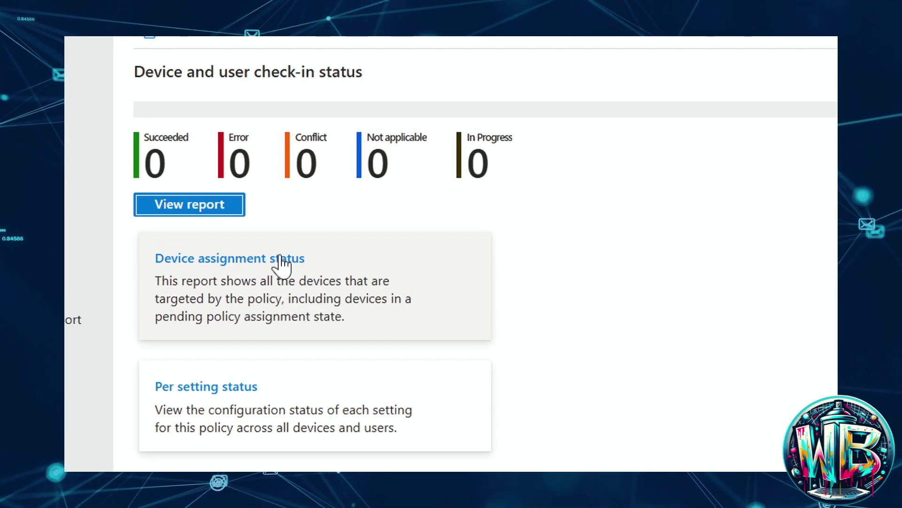
{"action": "left_click", "coordinate": [263, 400]}
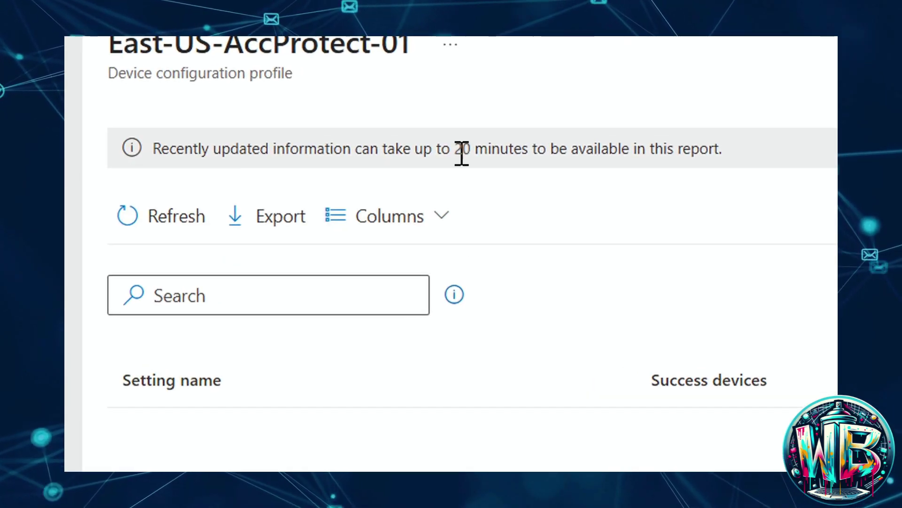
{"action": "left_click_drag", "start_coordinate": [457, 152], "coordinate": [692, 151]}
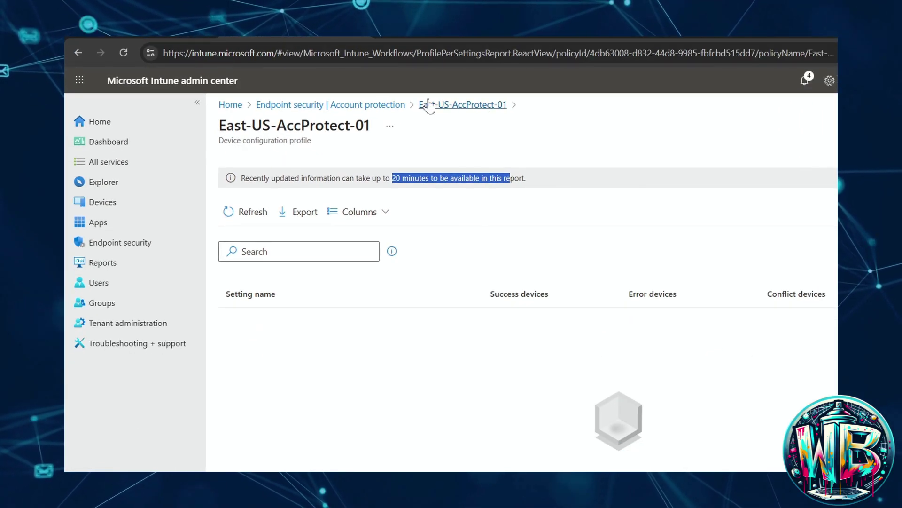
{"action": "left_click", "coordinate": [435, 107]}
- Edit the policy's assignments to remove the Device-Ver-01 filter from Windows Devices, save the change, and check the assignment properties
{"action": "scroll", "coordinate": [235, 282], "scroll_direction": "down", "scroll_amount": 5}
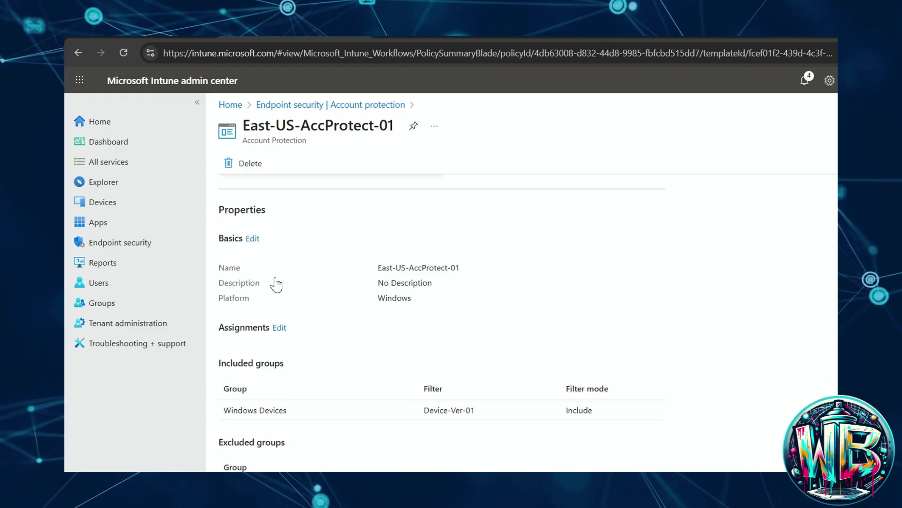
{"action": "scroll", "coordinate": [280, 280], "scroll_direction": "up", "scroll_amount": 1}
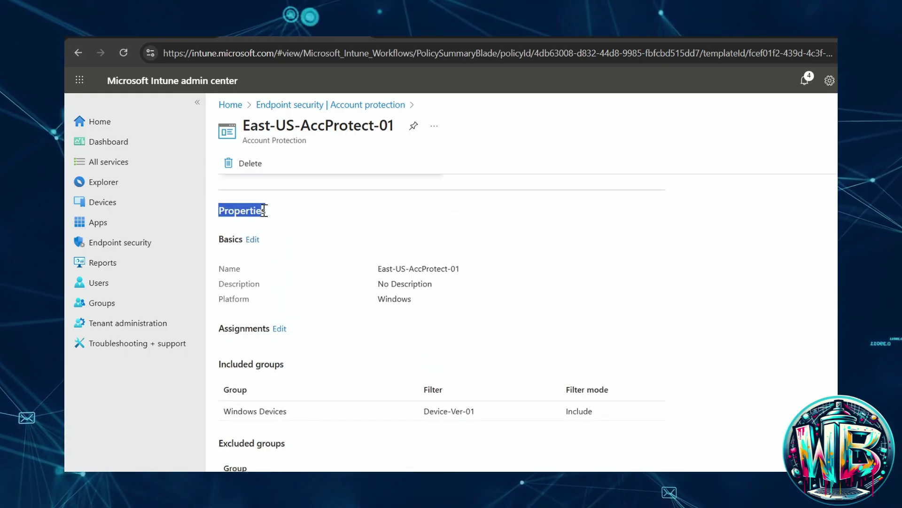
{"action": "scroll", "coordinate": [292, 285], "scroll_direction": "down", "scroll_amount": 2}
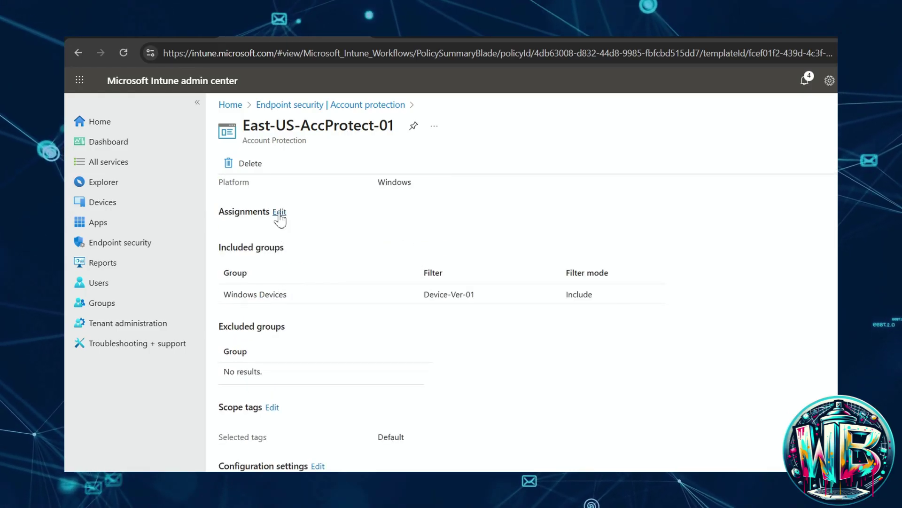
{"action": "left_click", "coordinate": [280, 212]}
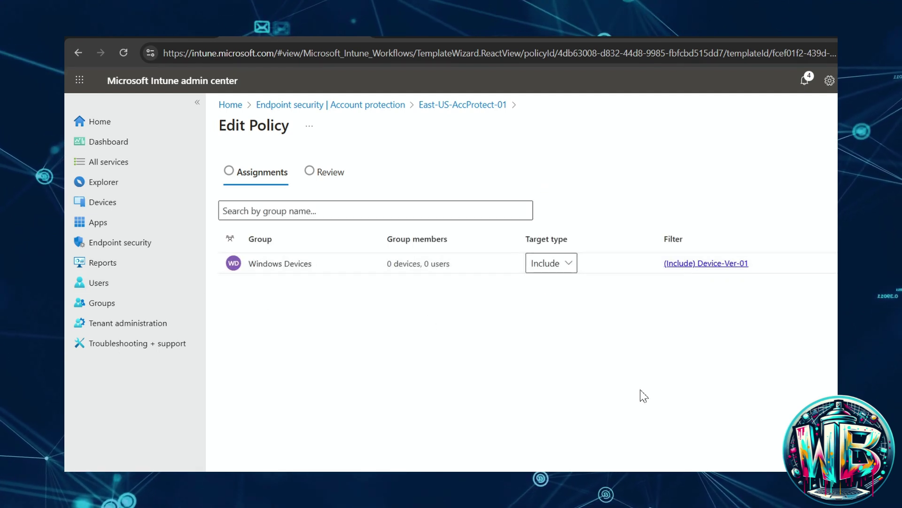
{"action": "left_click", "coordinate": [704, 264]}
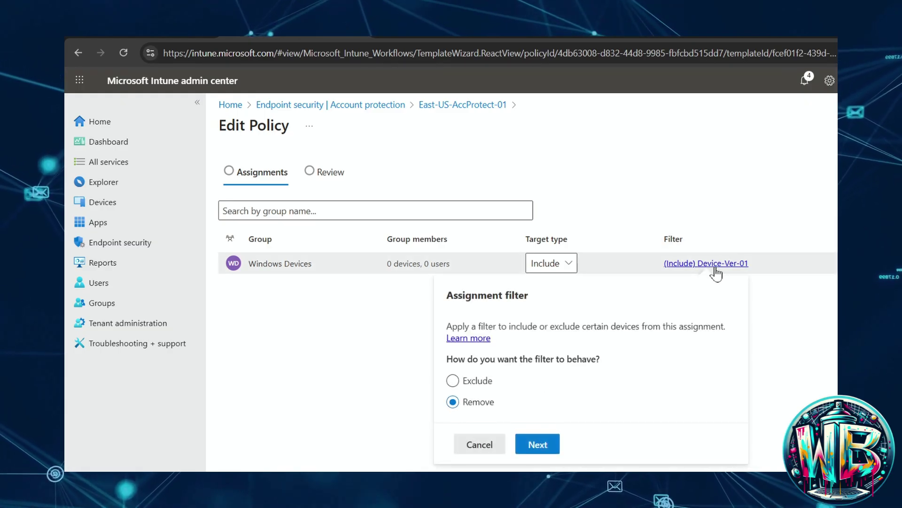
{"action": "left_click", "coordinate": [530, 444]}
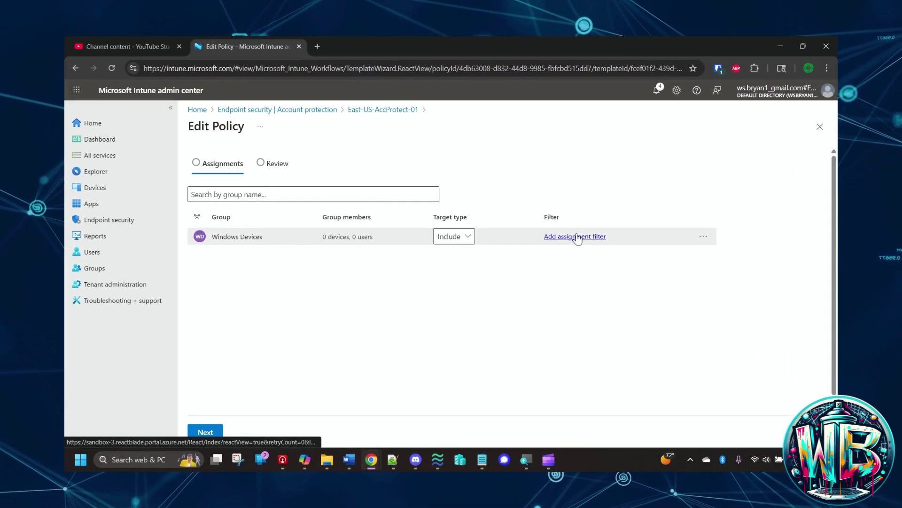
{"action": "left_click", "coordinate": [206, 431]}
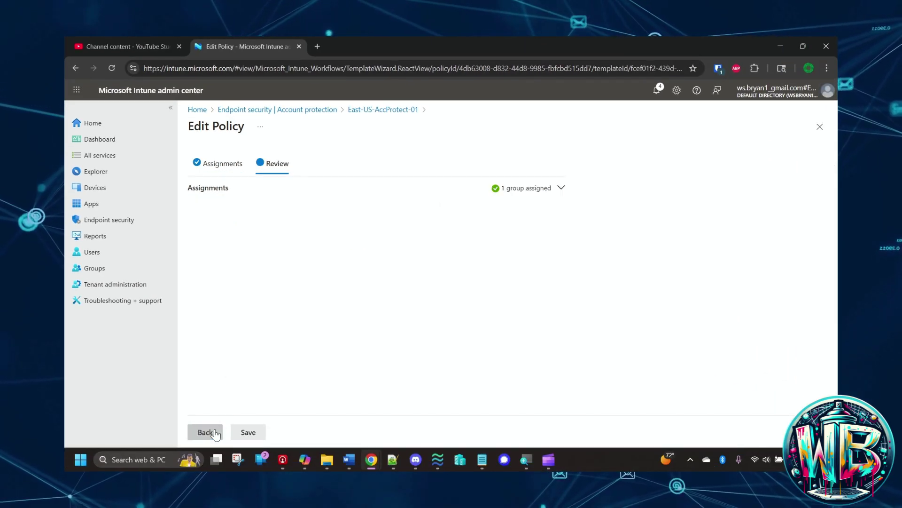
{"action": "left_click", "coordinate": [244, 430]}
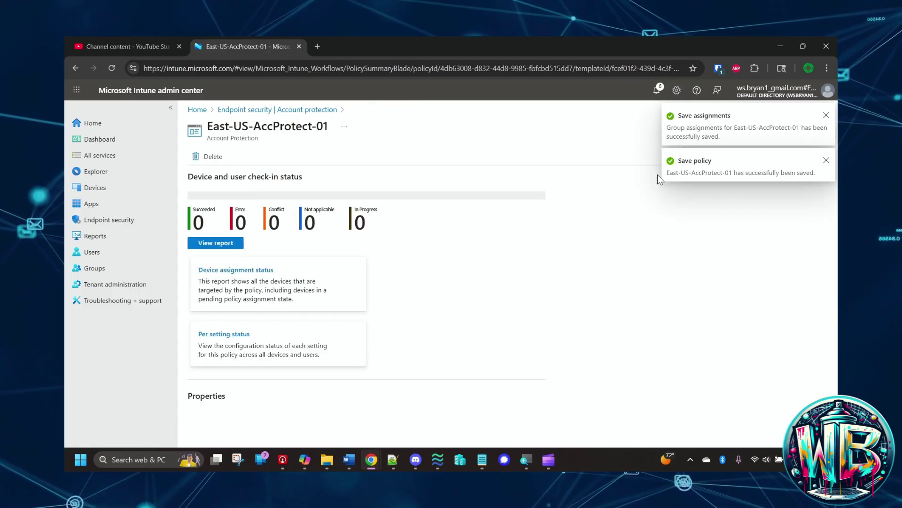
{"action": "scroll", "coordinate": [237, 301], "scroll_direction": "down", "scroll_amount": 6}
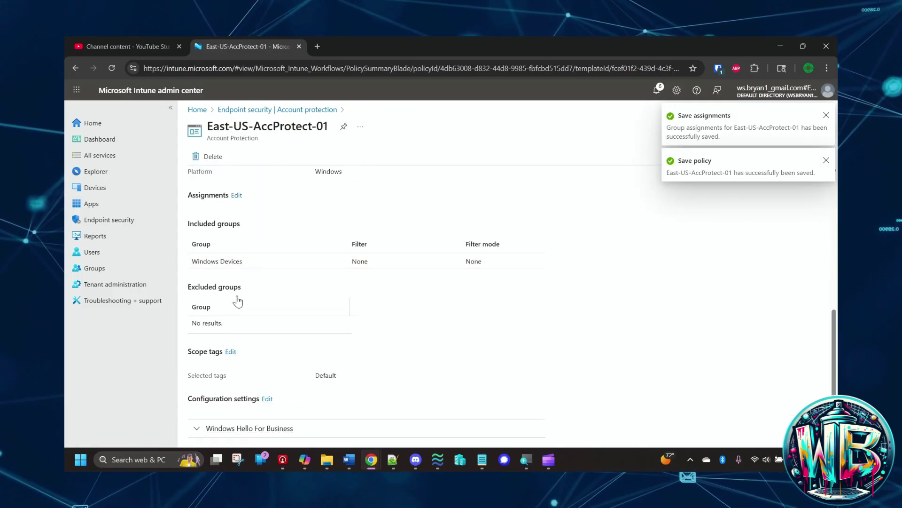